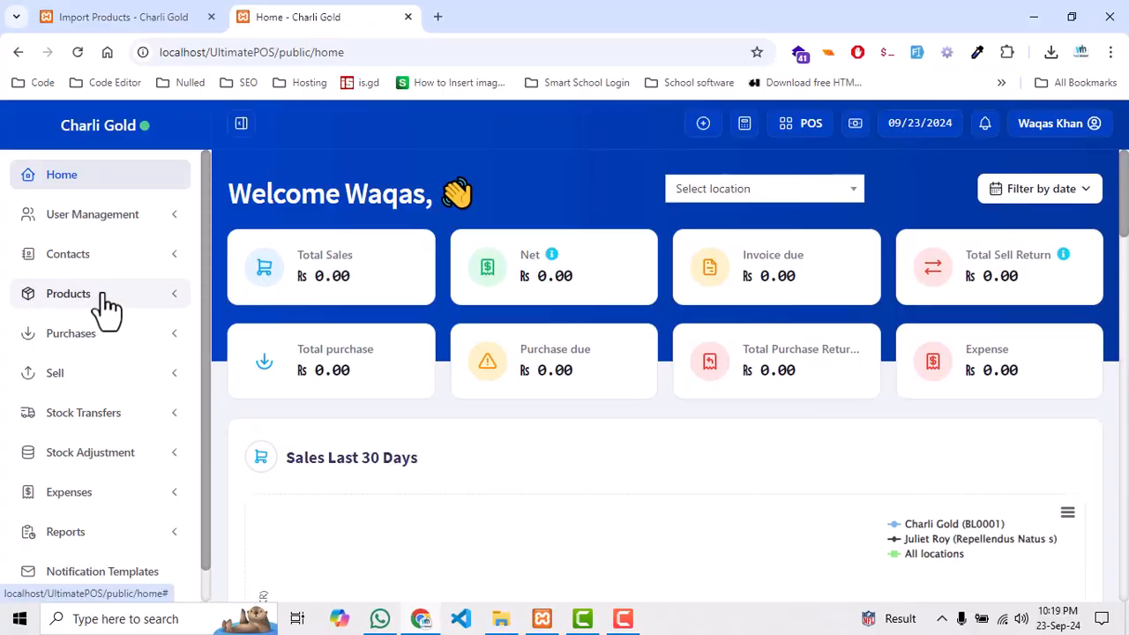
Open the Import Products page and download its template file to the Downloads folder.
click(102, 298)
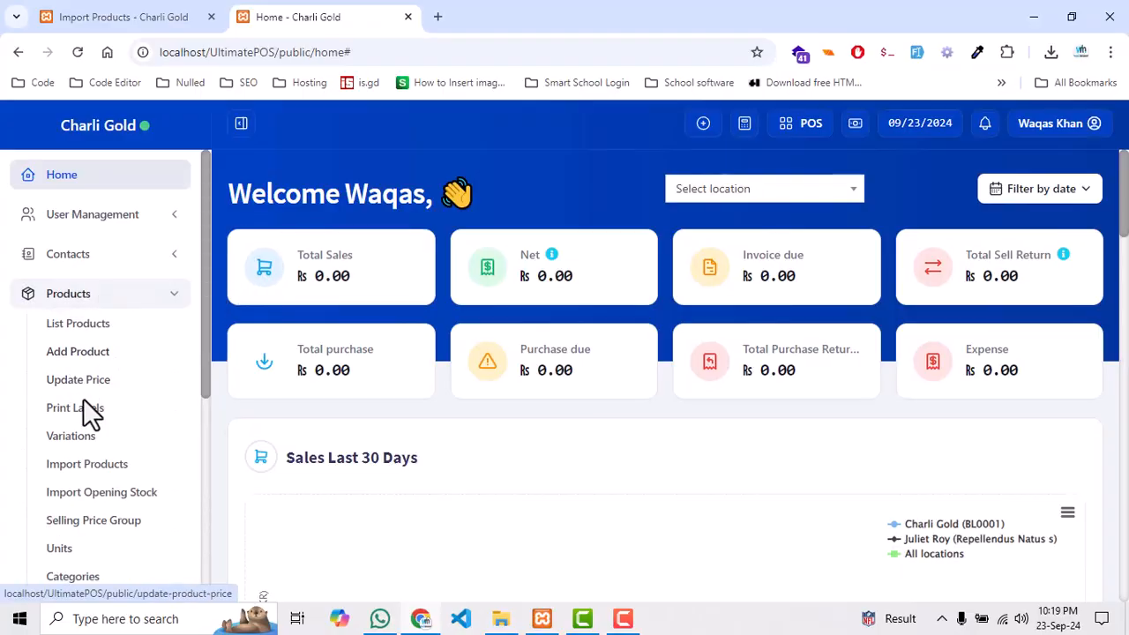
click(71, 473)
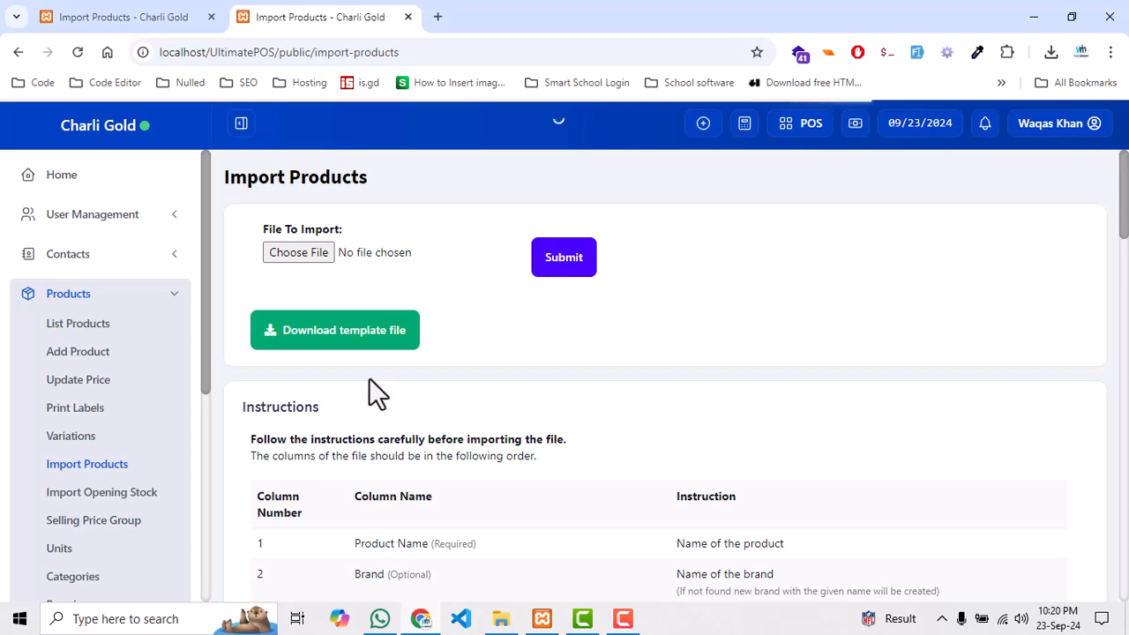
click(341, 334)
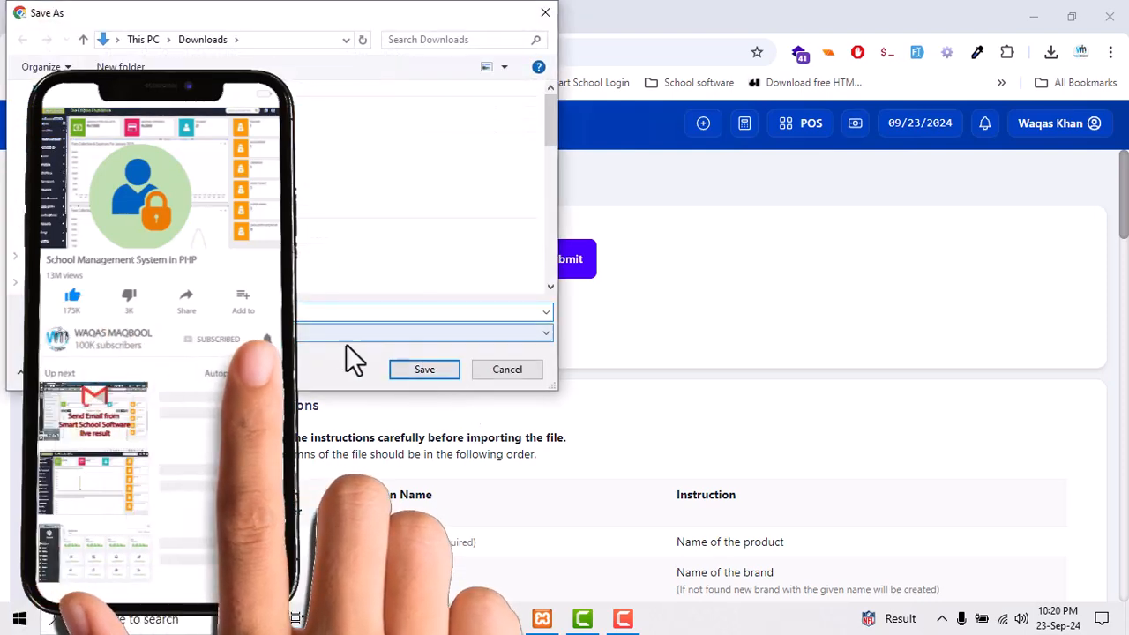
click(421, 370)
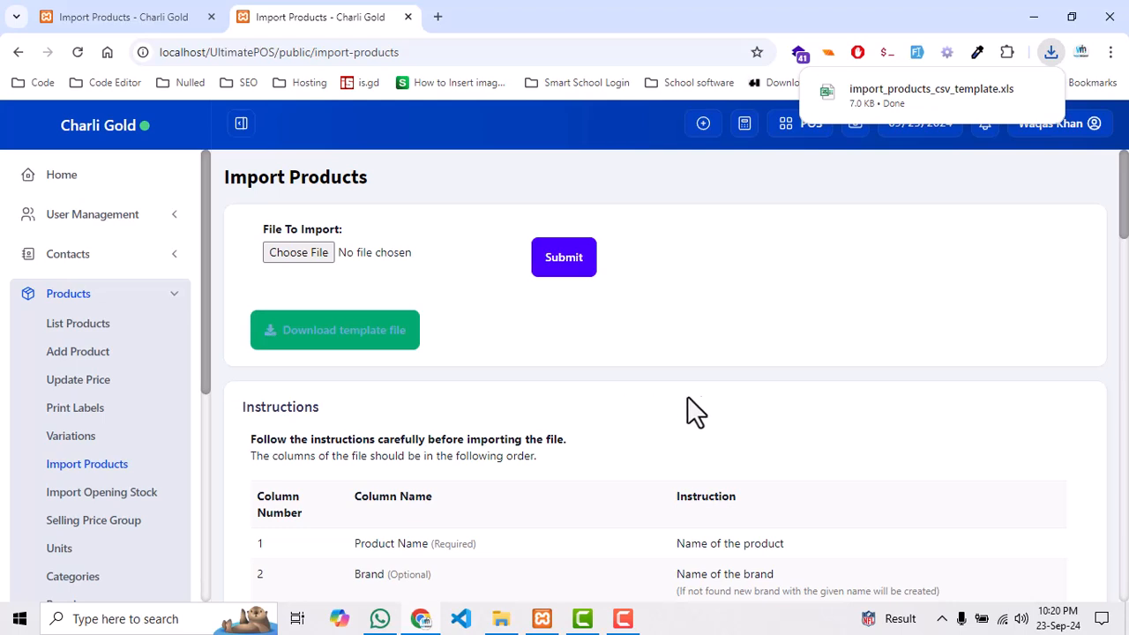
Open the downloaded import_products_csv_template.xls in Excel and select the first empty cell under NAME.
click(900, 96)
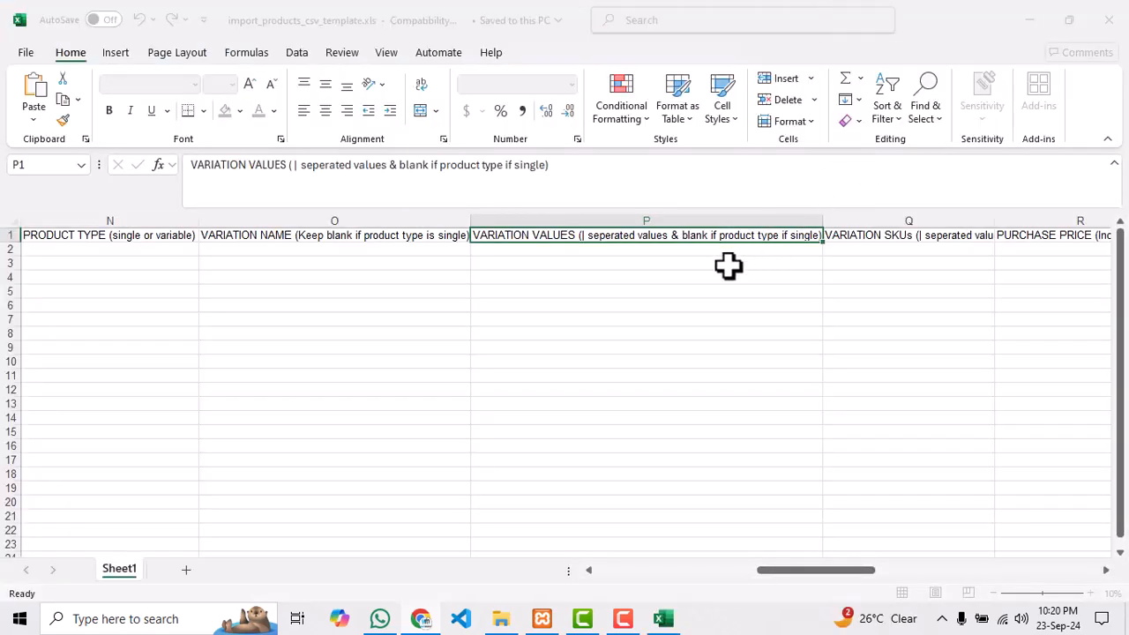
drag(788, 571, 523, 564)
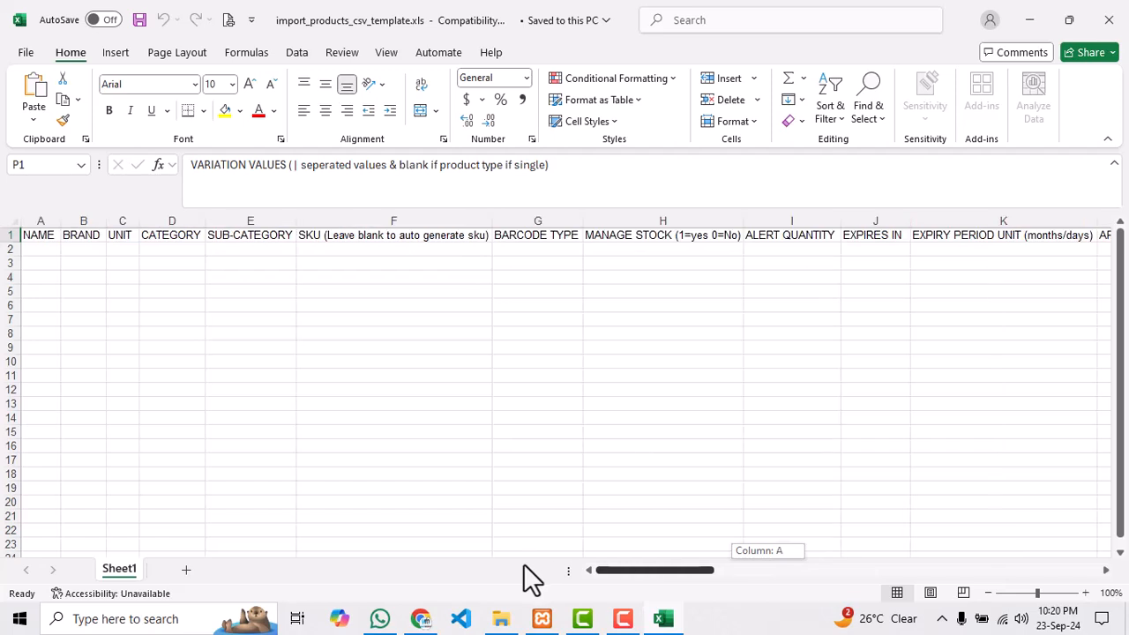
click(39, 249)
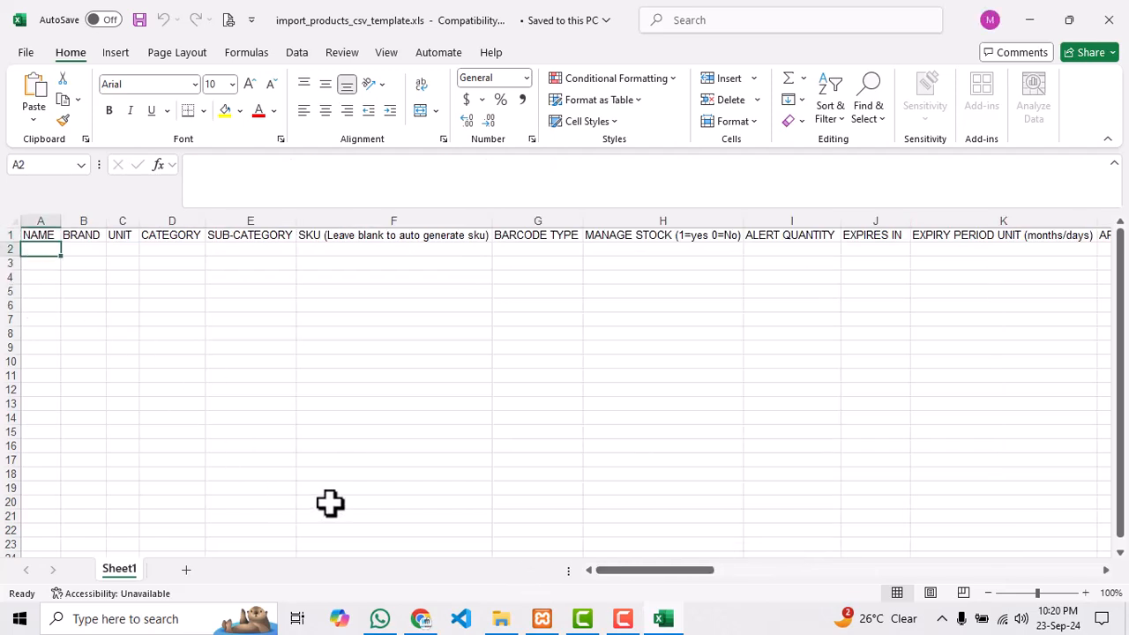
Switch to Chrome and examine the import instructions for columns 1 to 12, checking which are required.
click(424, 620)
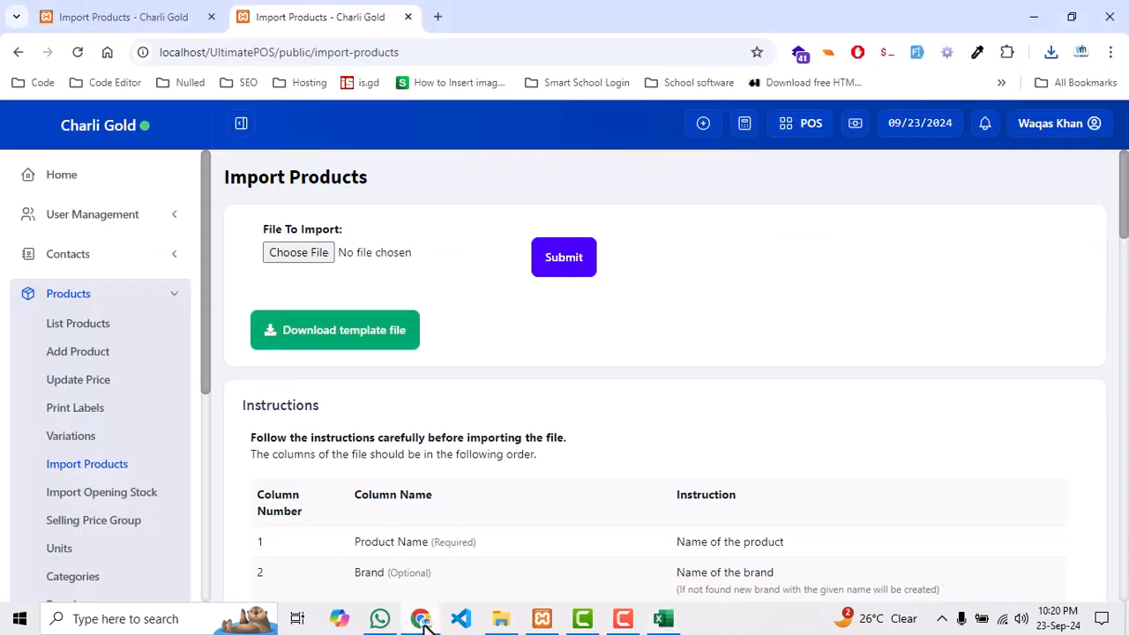
scroll(327, 422, down, 2)
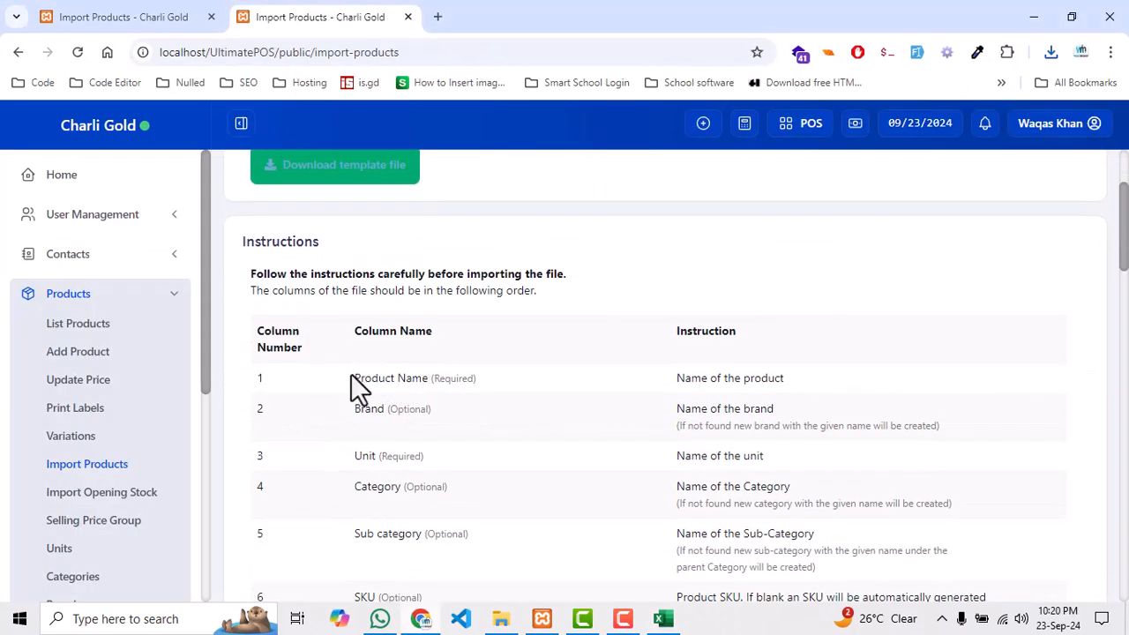
triple_click(501, 388)
double_click(457, 378)
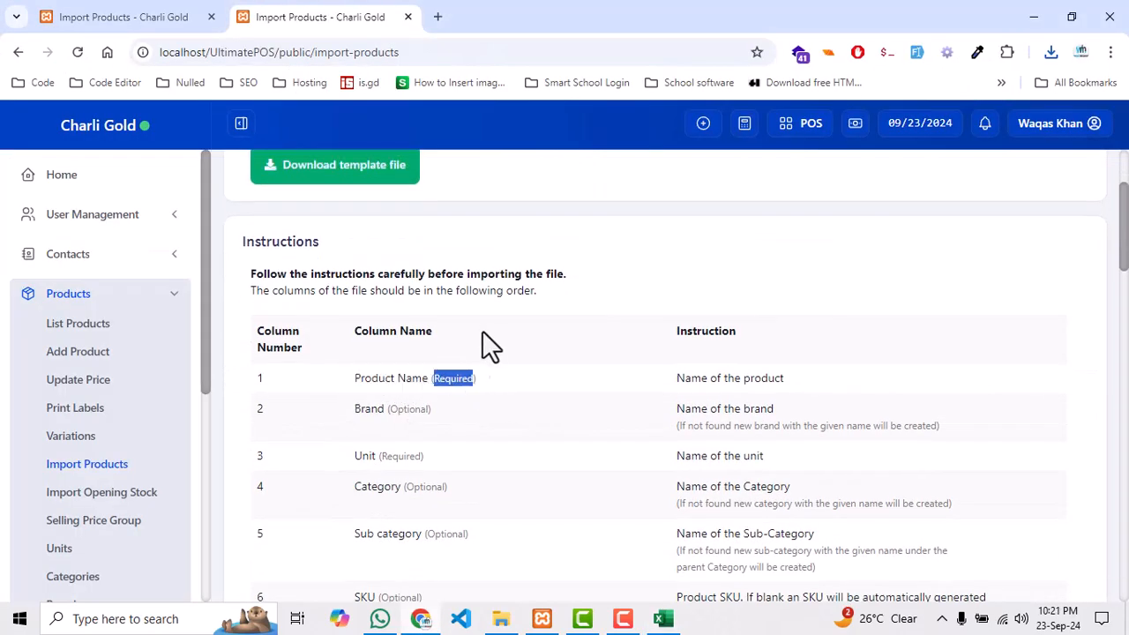
scroll(474, 353, down, 1)
double_click(411, 373)
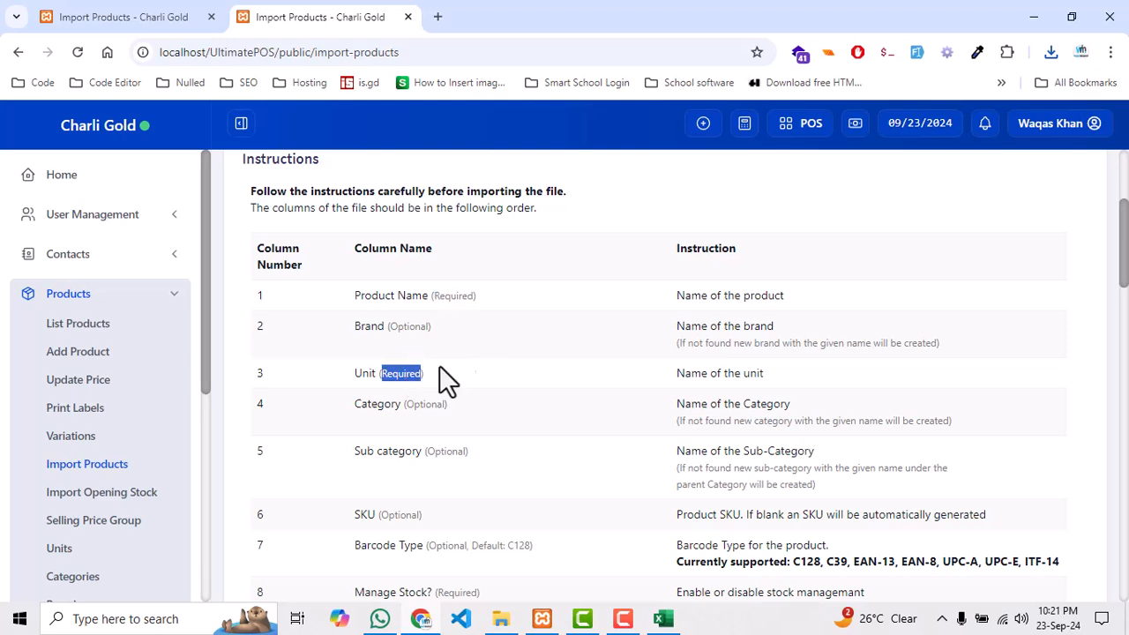
scroll(523, 322, down, 1)
scroll(468, 369, down, 1)
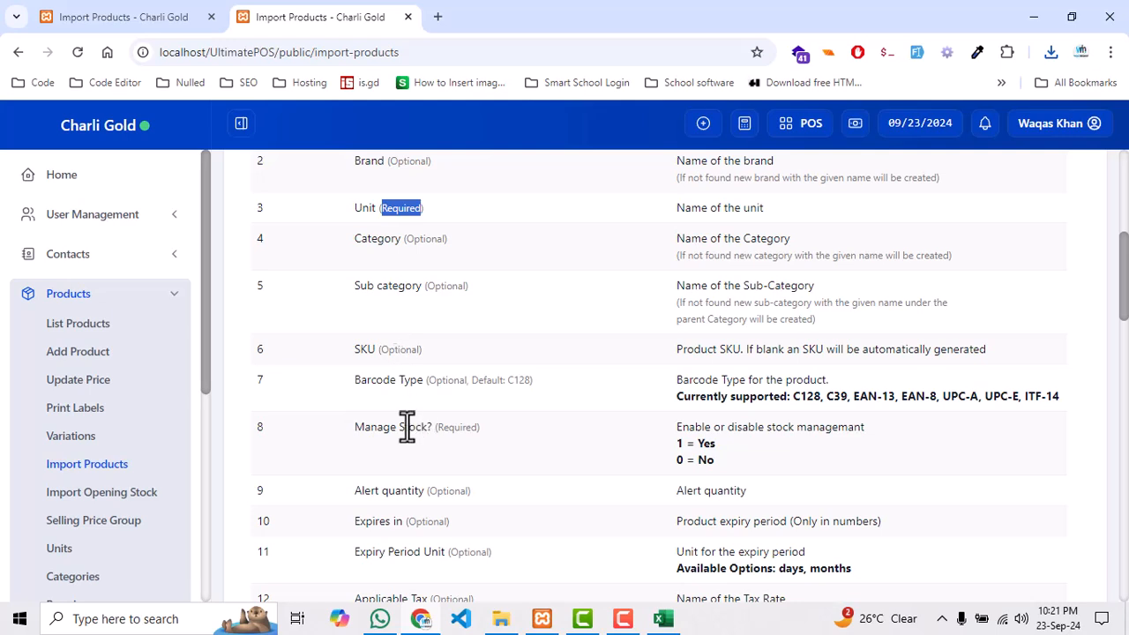
click(677, 450)
scroll(554, 353, down, 2)
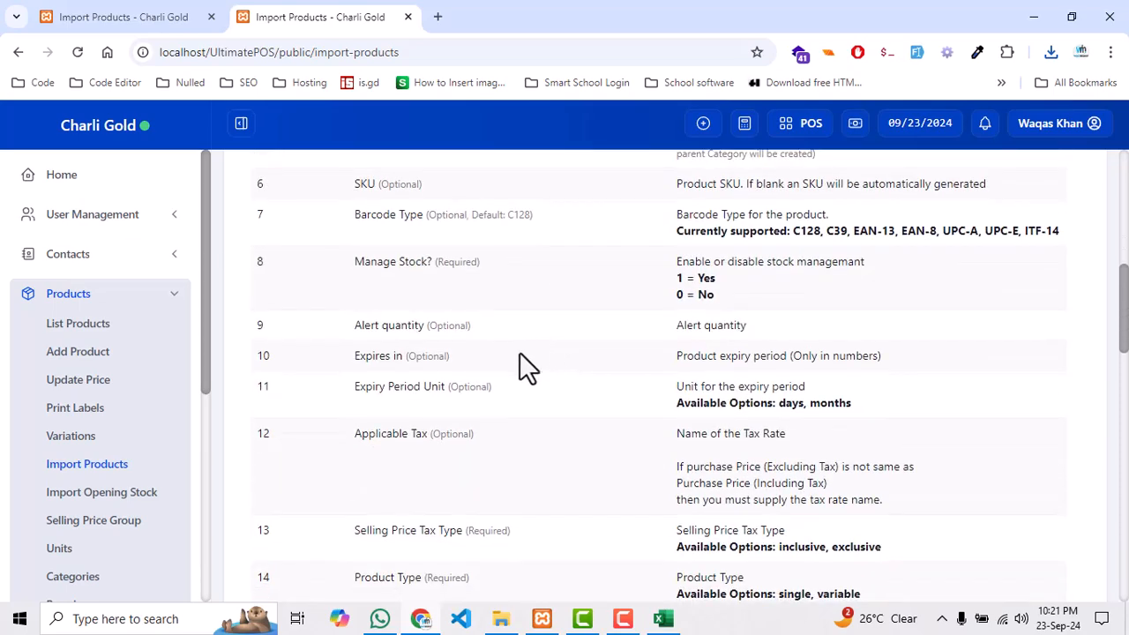
scroll(502, 364, down, 2)
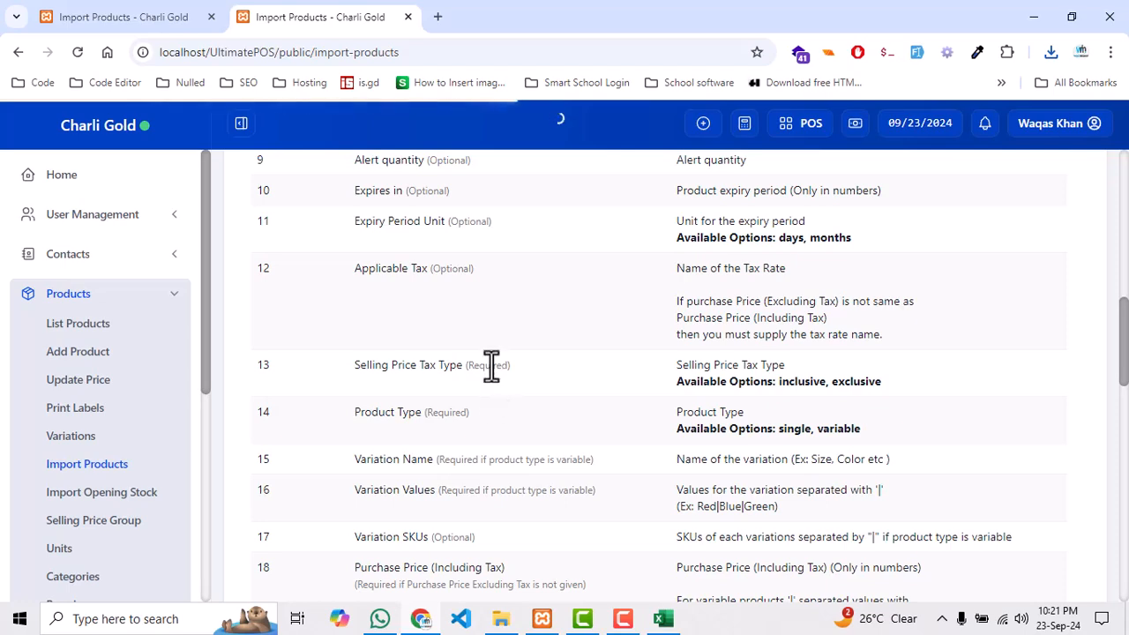
Examine the requirements and available options for the selling price tax type, product type and variation columns.
double_click(492, 366)
scroll(579, 362, down, 1)
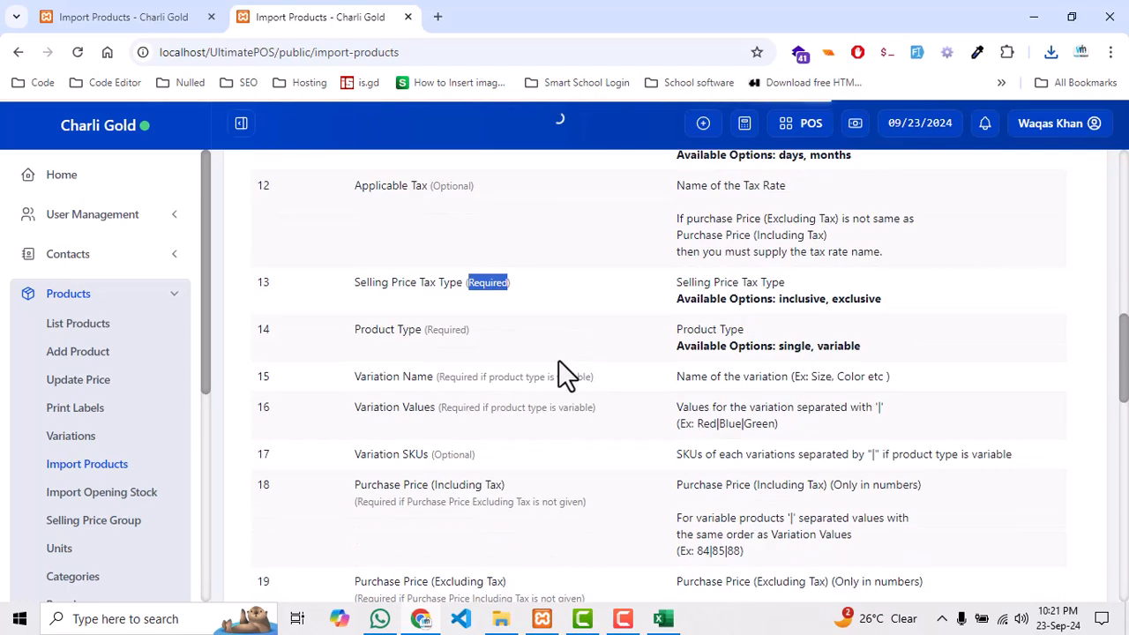
drag(678, 283, 789, 299)
double_click(802, 299)
double_click(855, 299)
scroll(577, 344, down, 1)
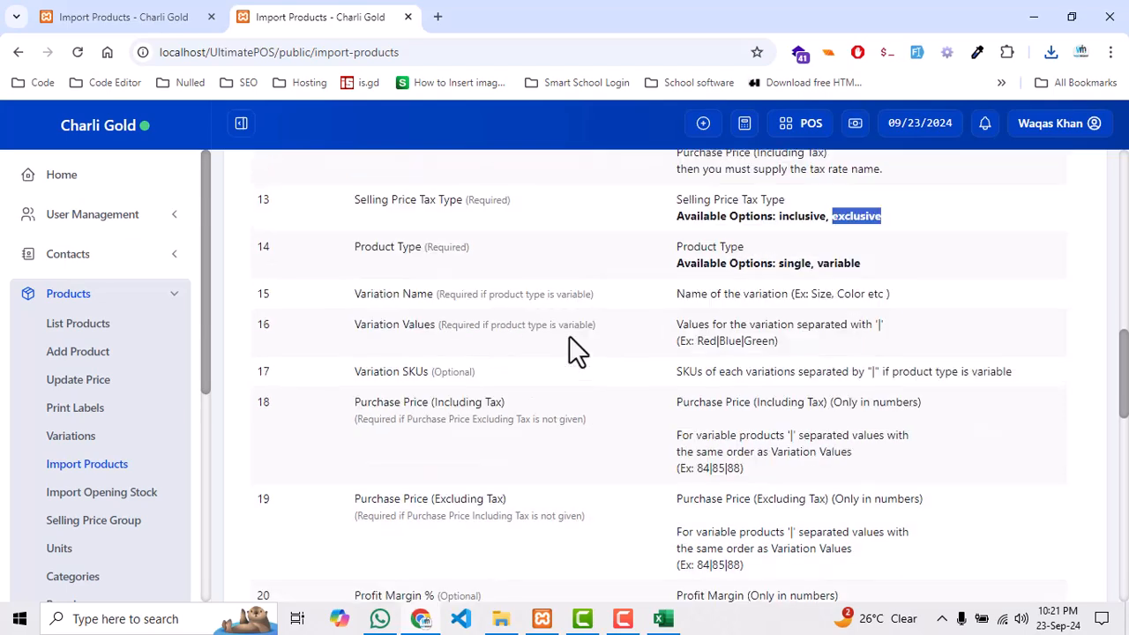
double_click(378, 252)
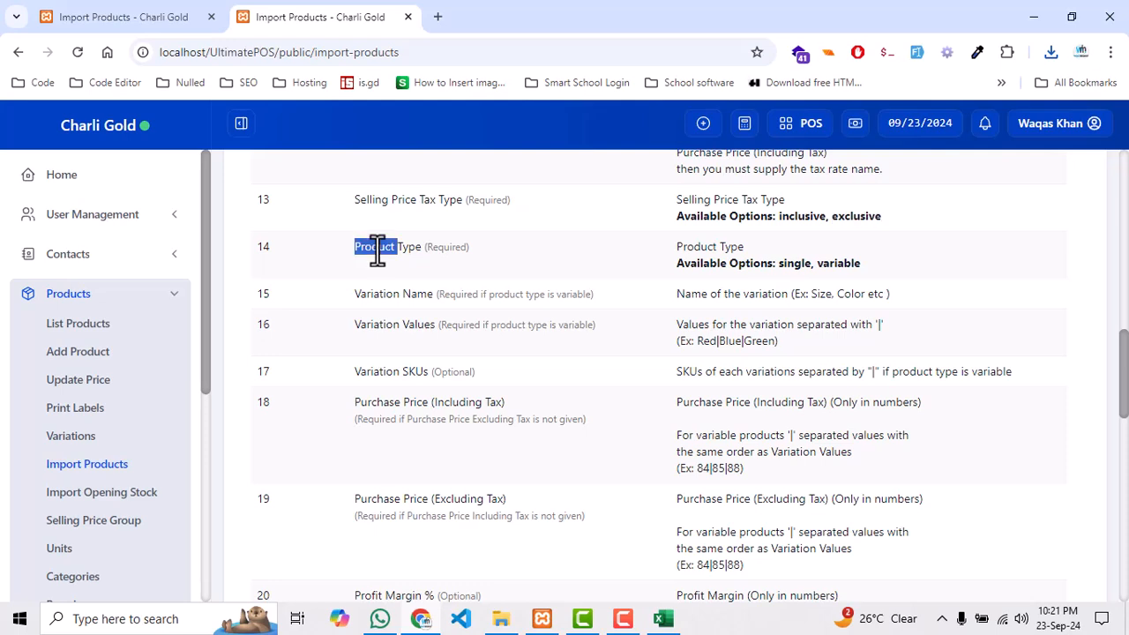
click(831, 265)
scroll(497, 312, down, 1)
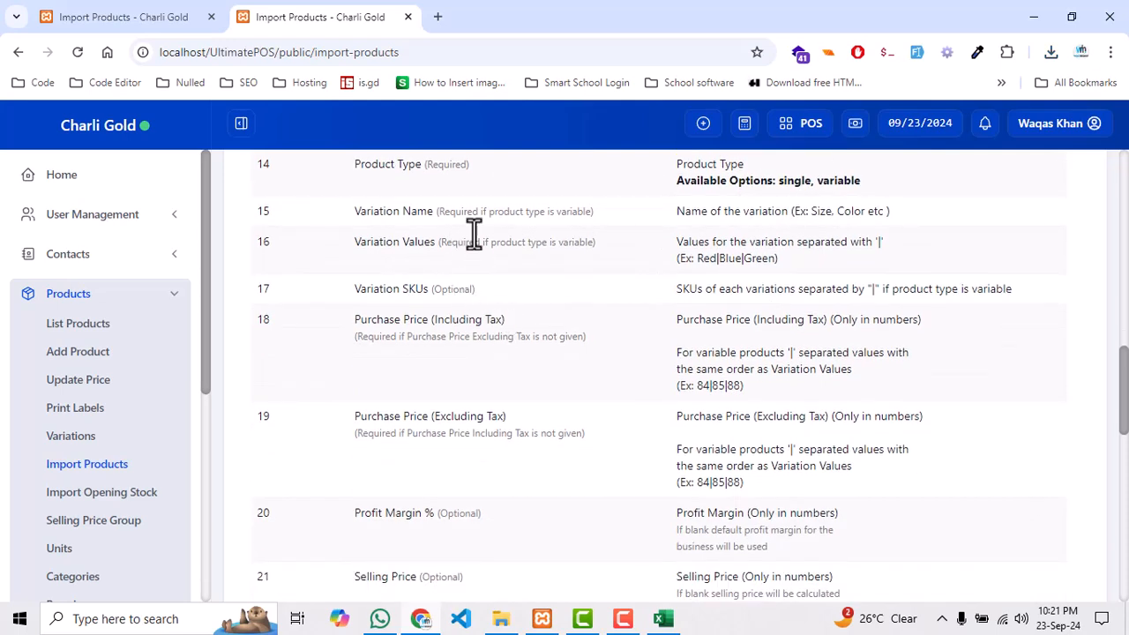
drag(379, 213, 415, 218)
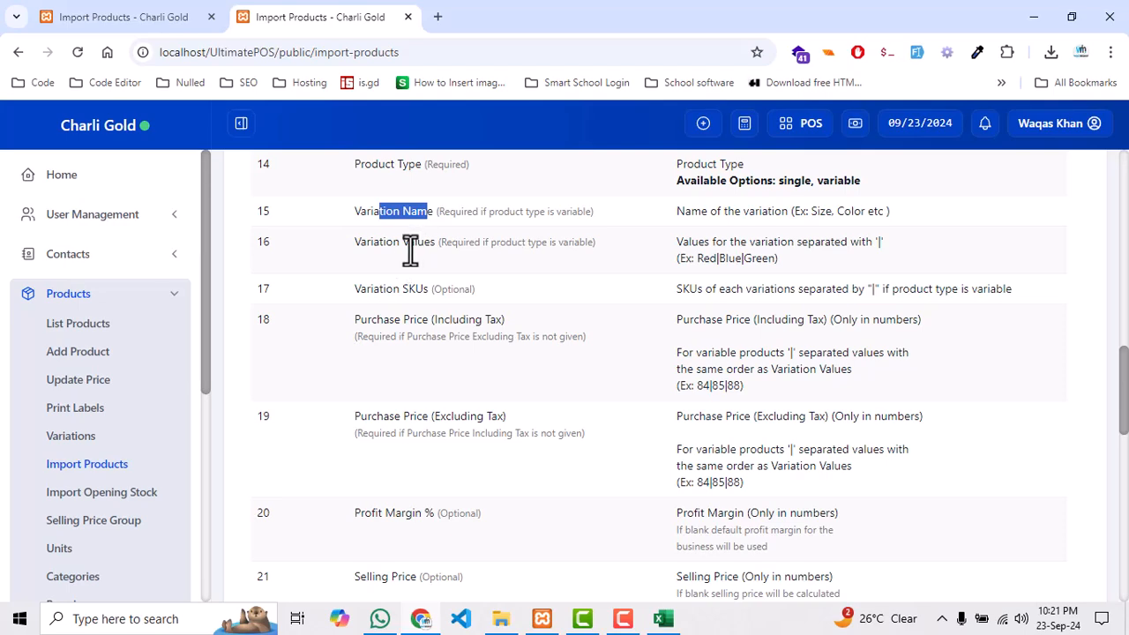
drag(362, 288, 425, 289)
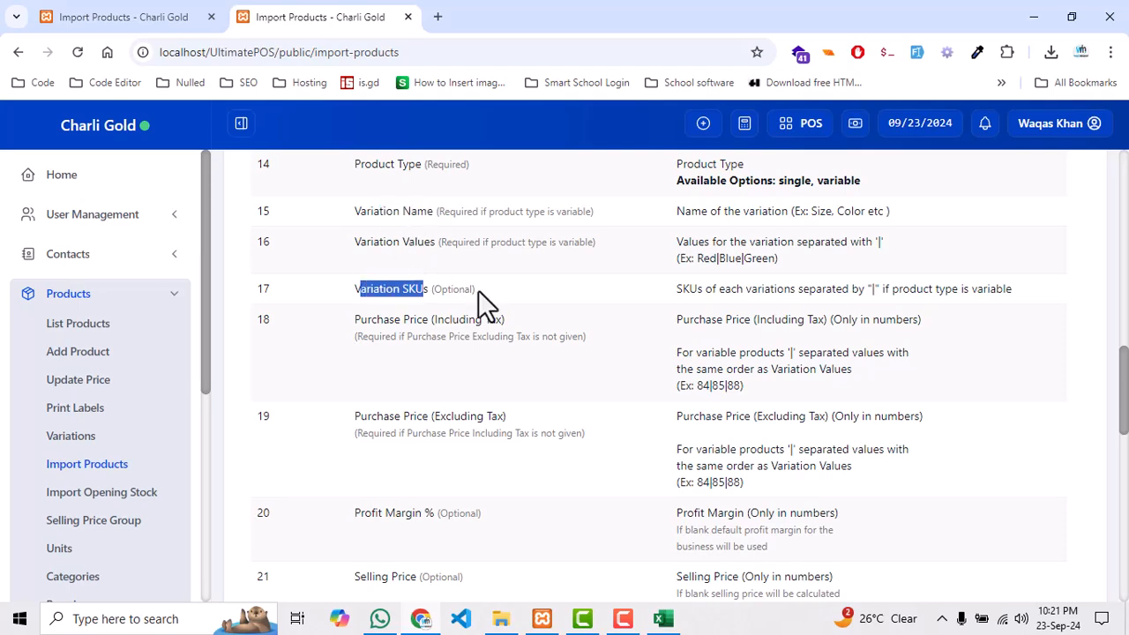
Skim the instructions for the remaining columns, from purchase price to Not for selling, and return to the first columns.
scroll(477, 290, down, 1)
scroll(536, 335, down, 4)
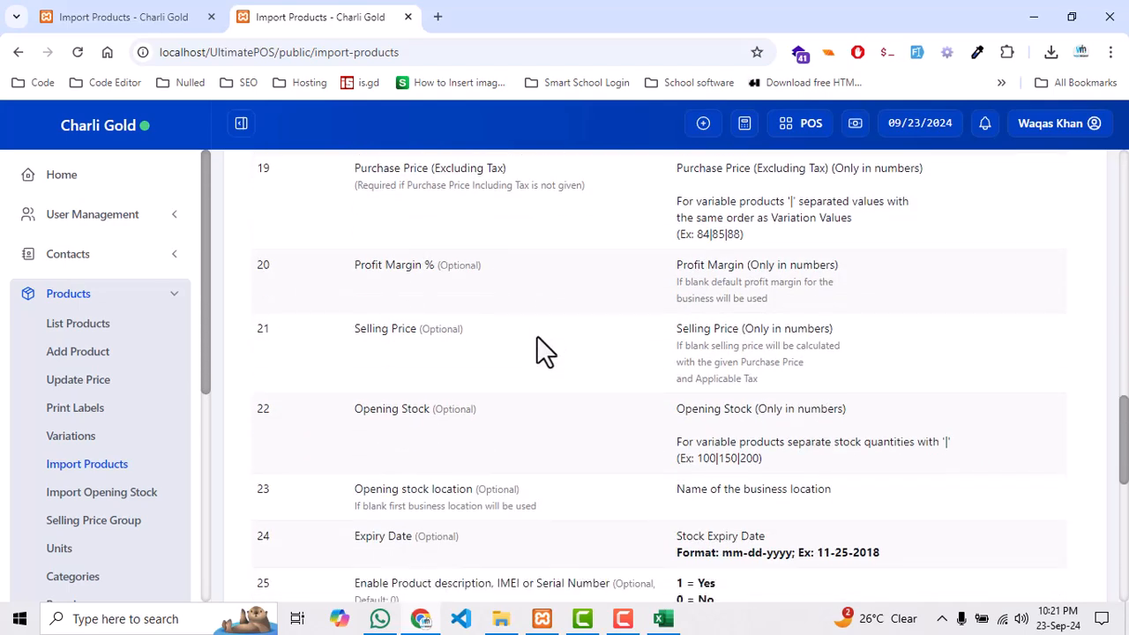
scroll(537, 336, down, 5)
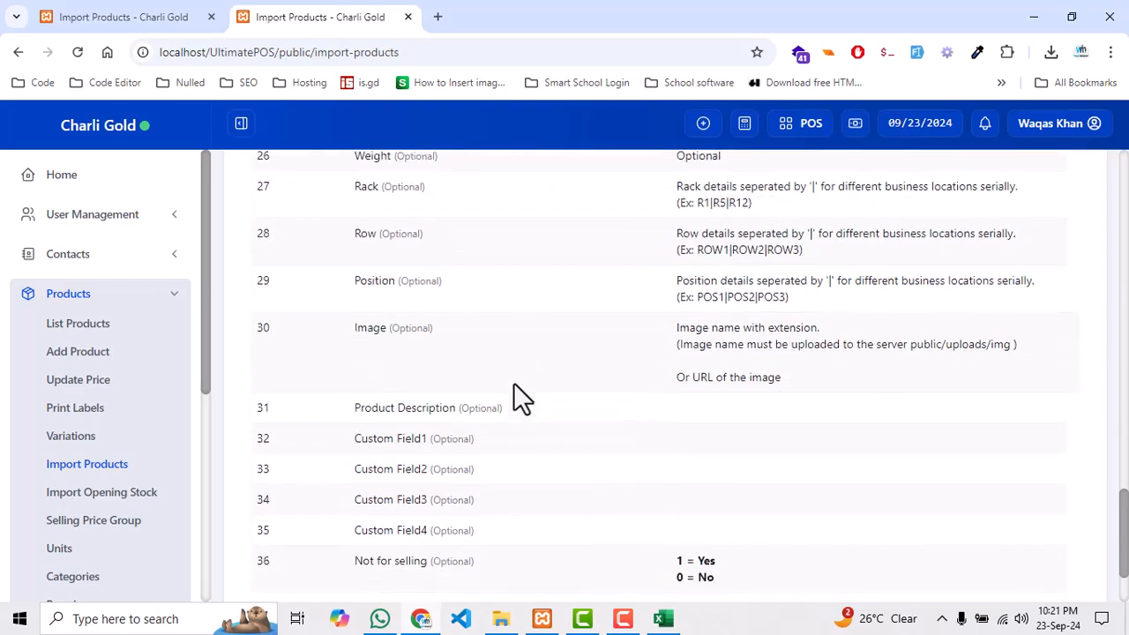
scroll(561, 387, up, 20)
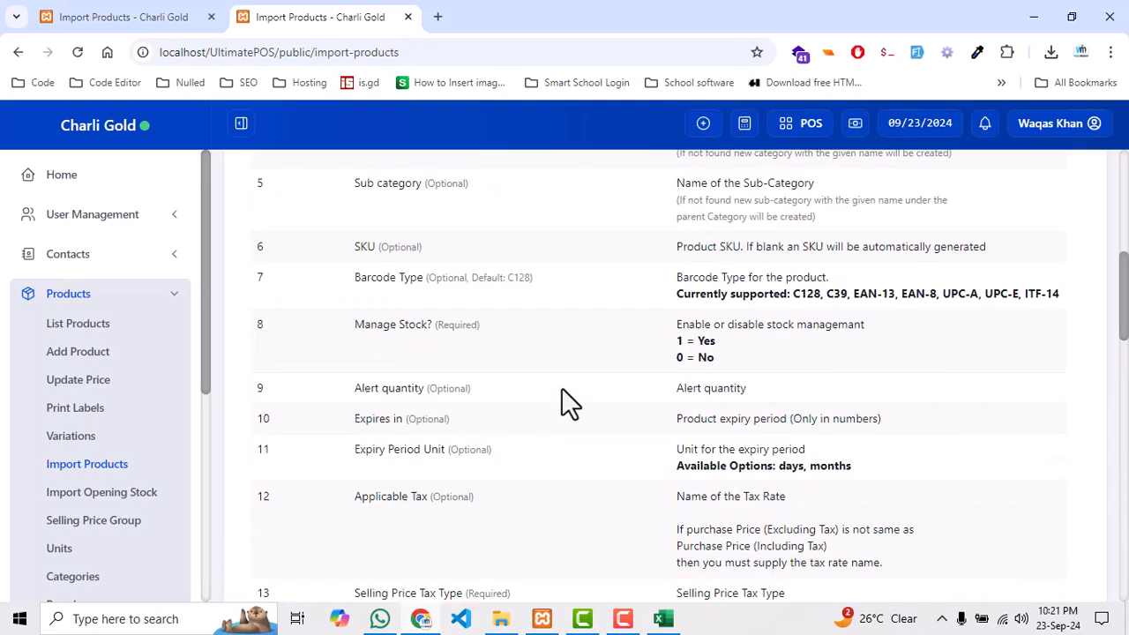
scroll(561, 394, down, 2)
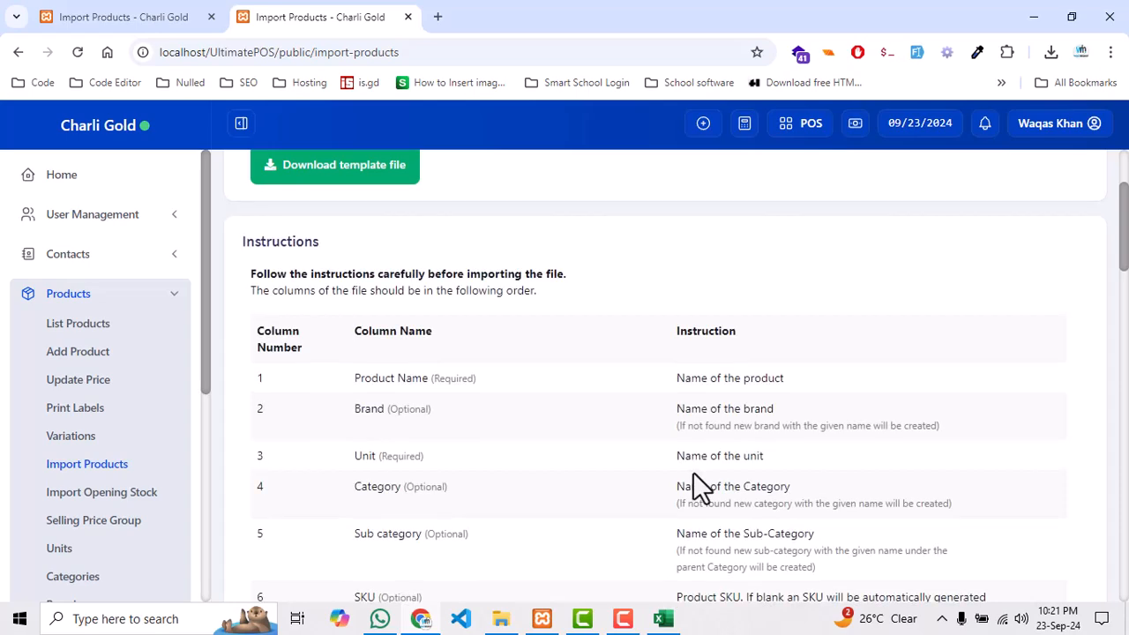
scroll(845, 386, down, 1)
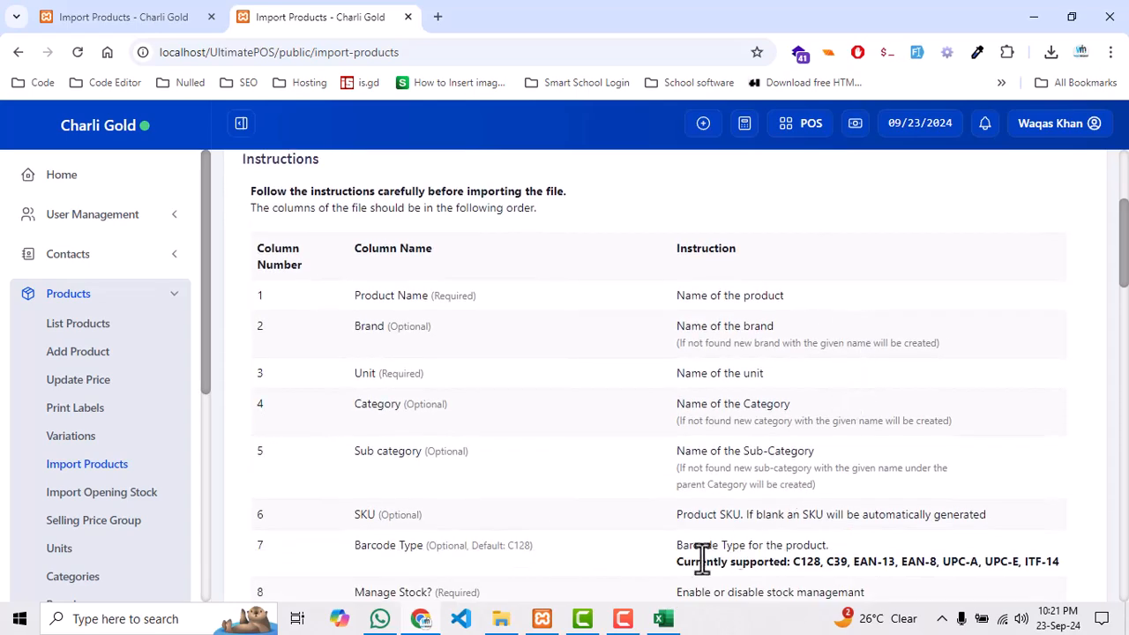
In the Excel template, enter laptop as the NAME and piece as the UNIT in row 2, leaving BRAND blank.
click(663, 618)
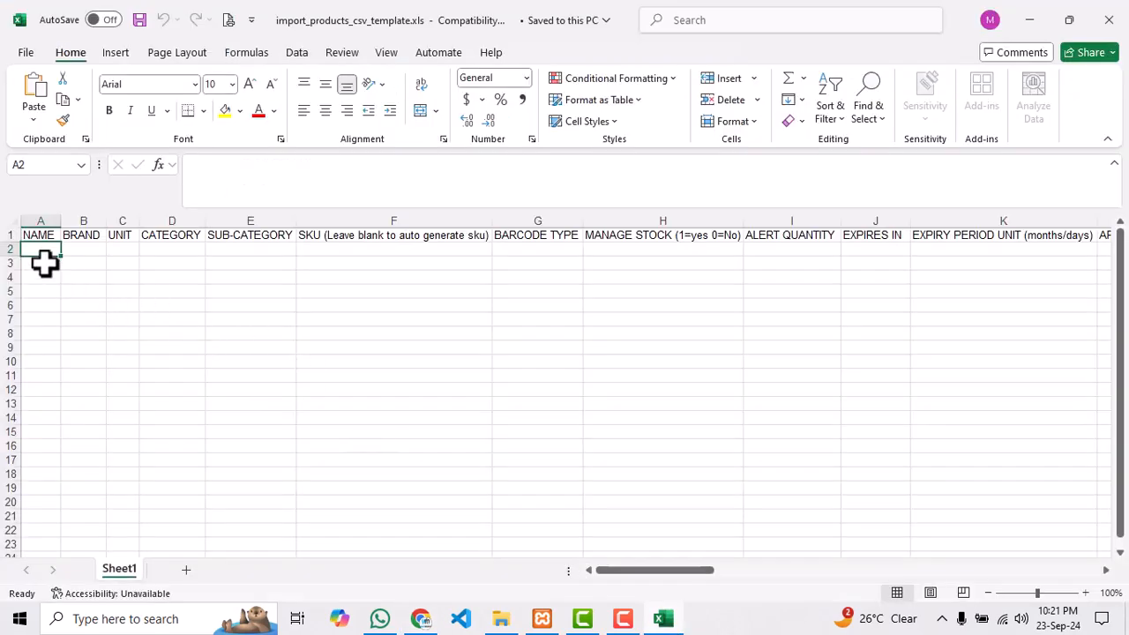
text(lap)
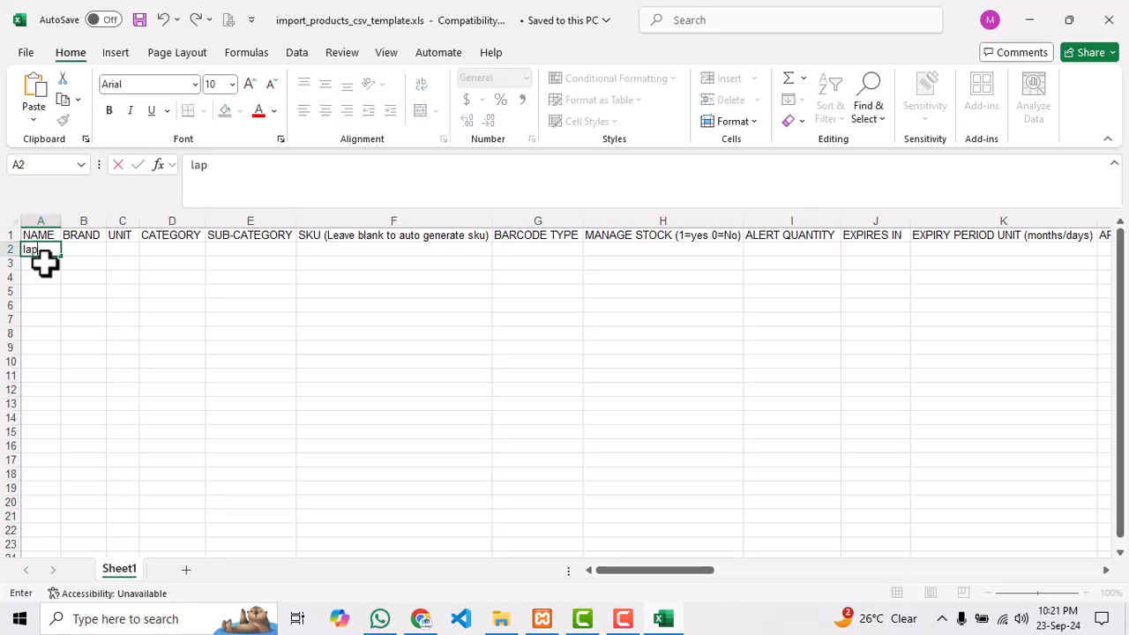
key(Tab)
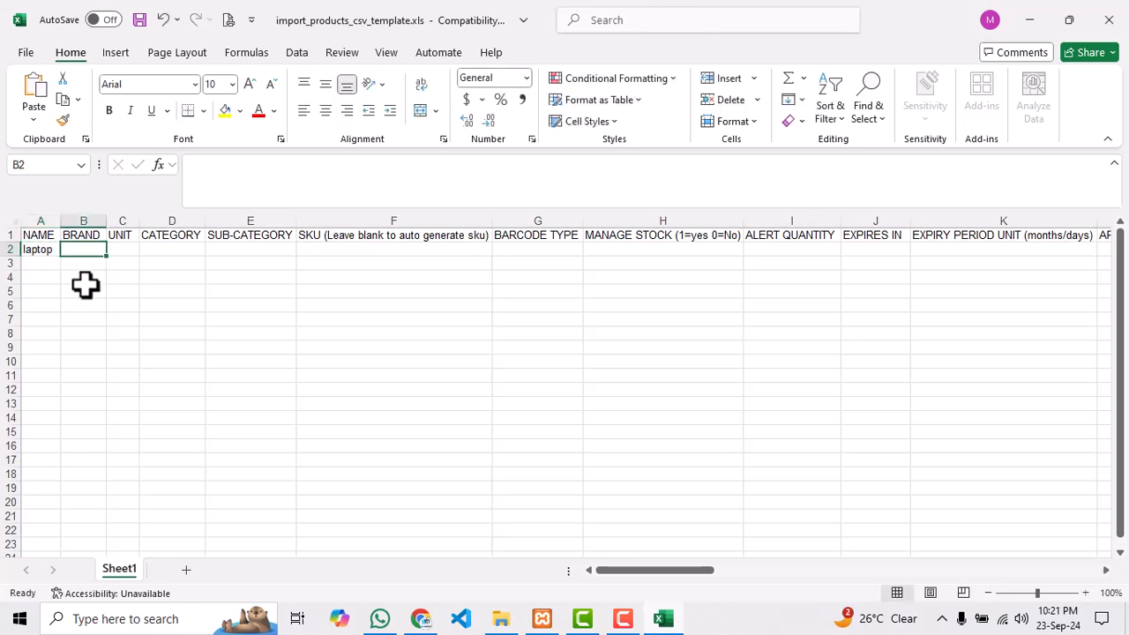
click(420, 619)
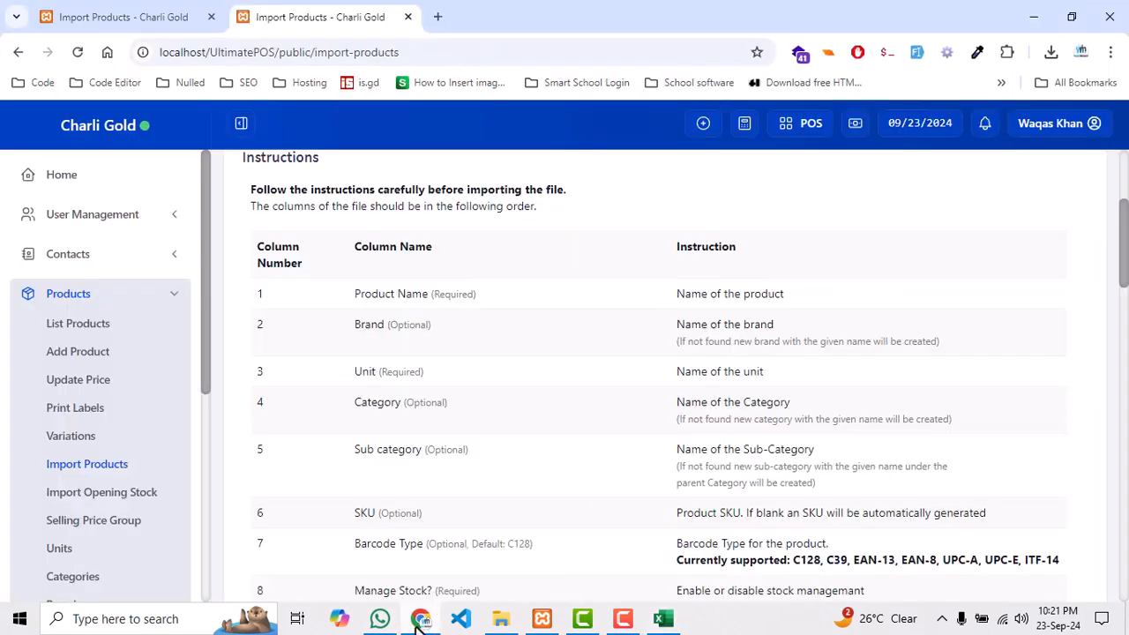
click(420, 619)
key(Tab)
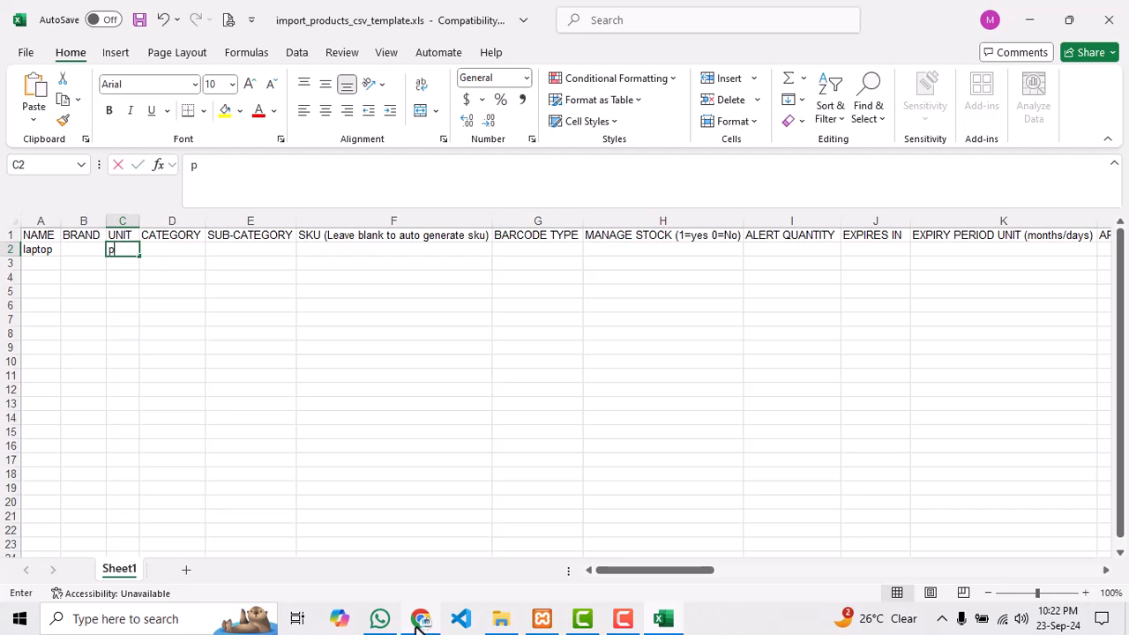
text(p)
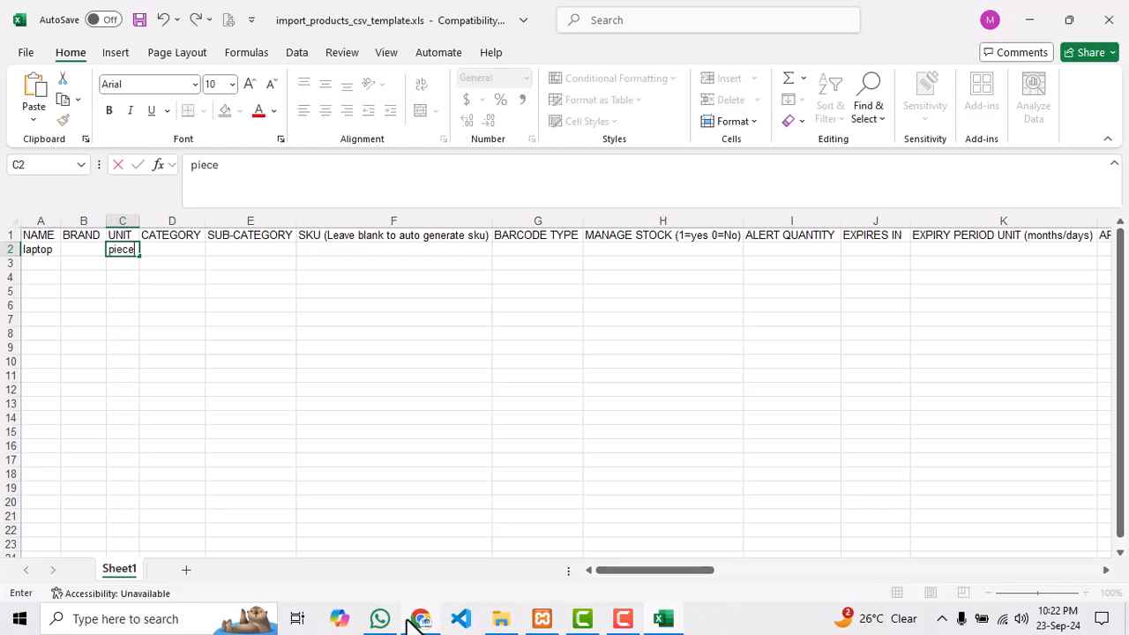
text(iece)
key(Tab)
Check in Chrome whether the brand, unit and manage stock columns are required, and return to the Excel template.
click(431, 623)
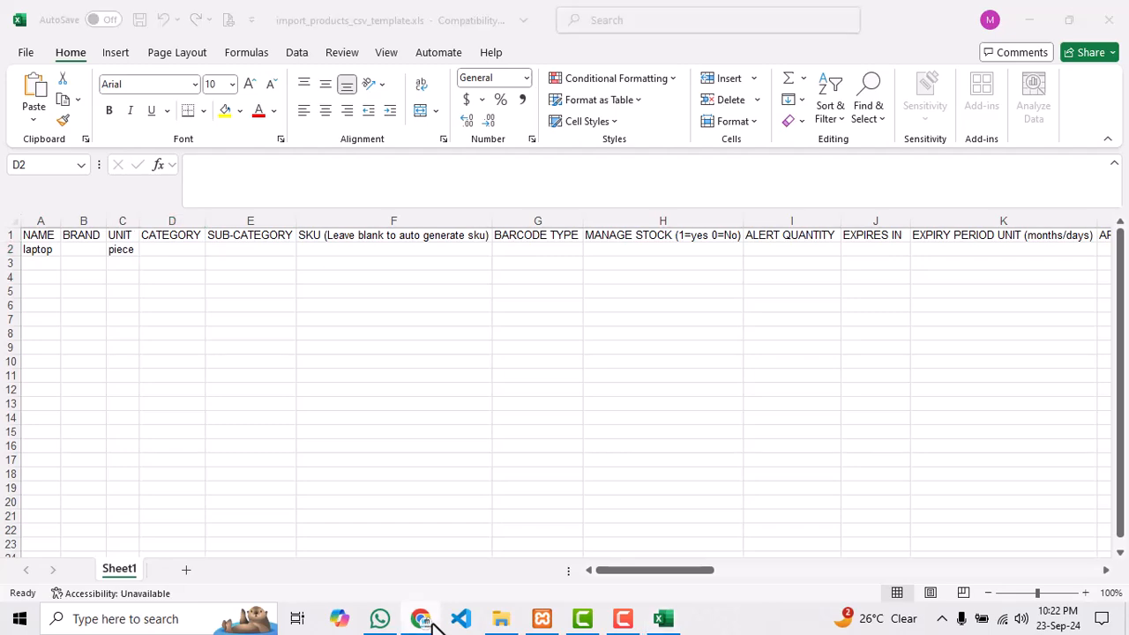
double_click(403, 328)
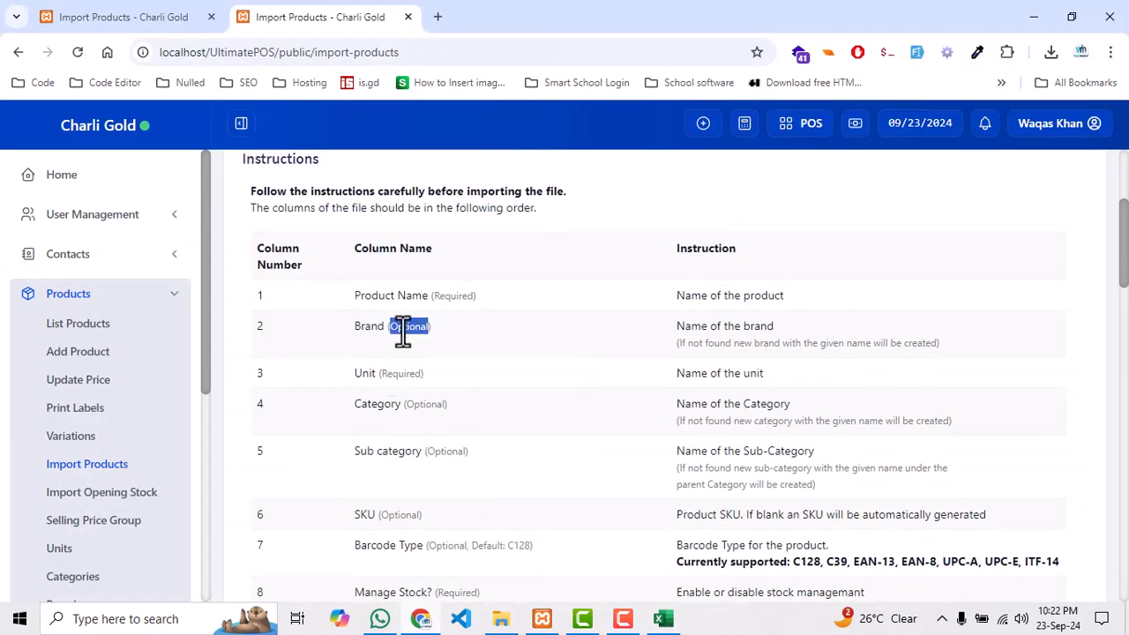
double_click(401, 373)
scroll(461, 395, down, 3)
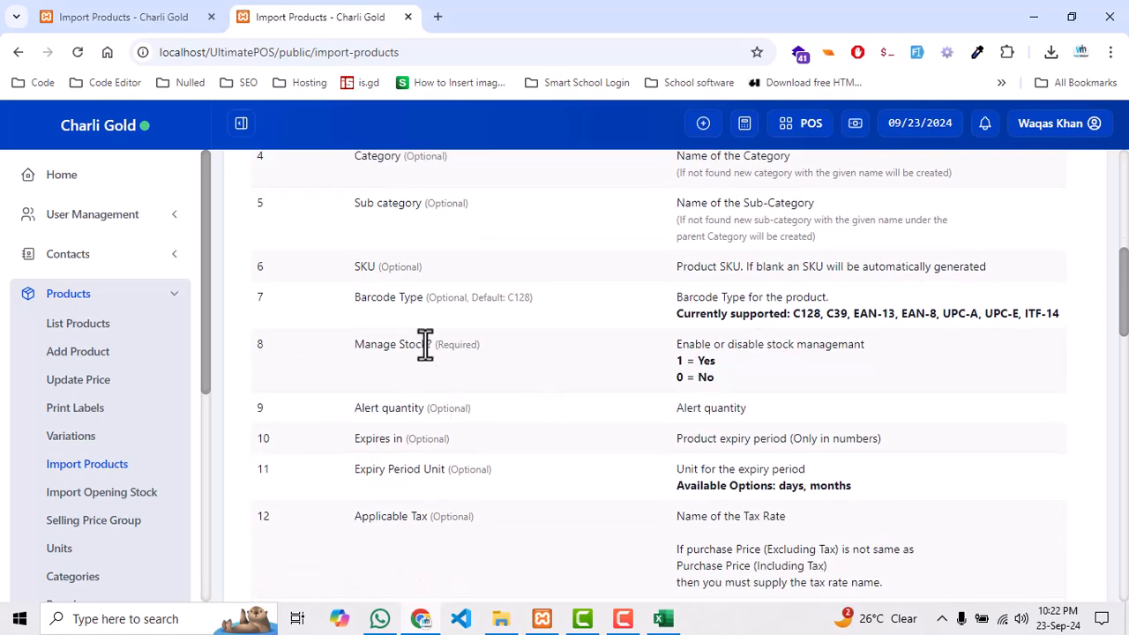
double_click(457, 345)
key(alt+Tab)
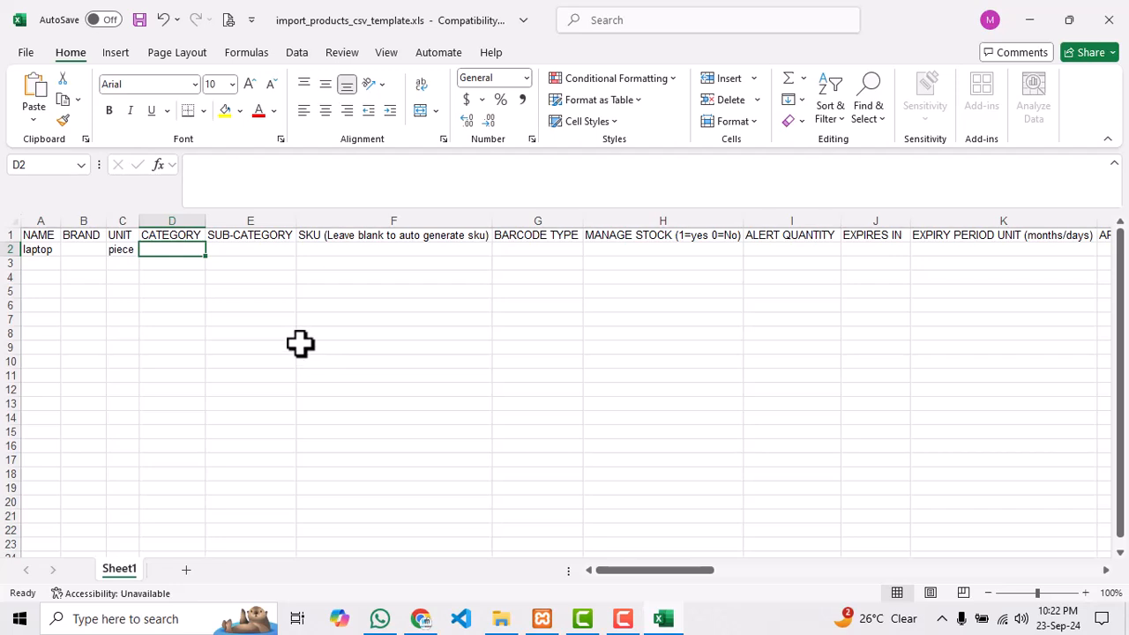
Enter 1 in the MANAGE STOCK column of row 2, leaving the category, SKU and barcode type columns blank.
key(Tab)
key(Tab)
key(Tab)
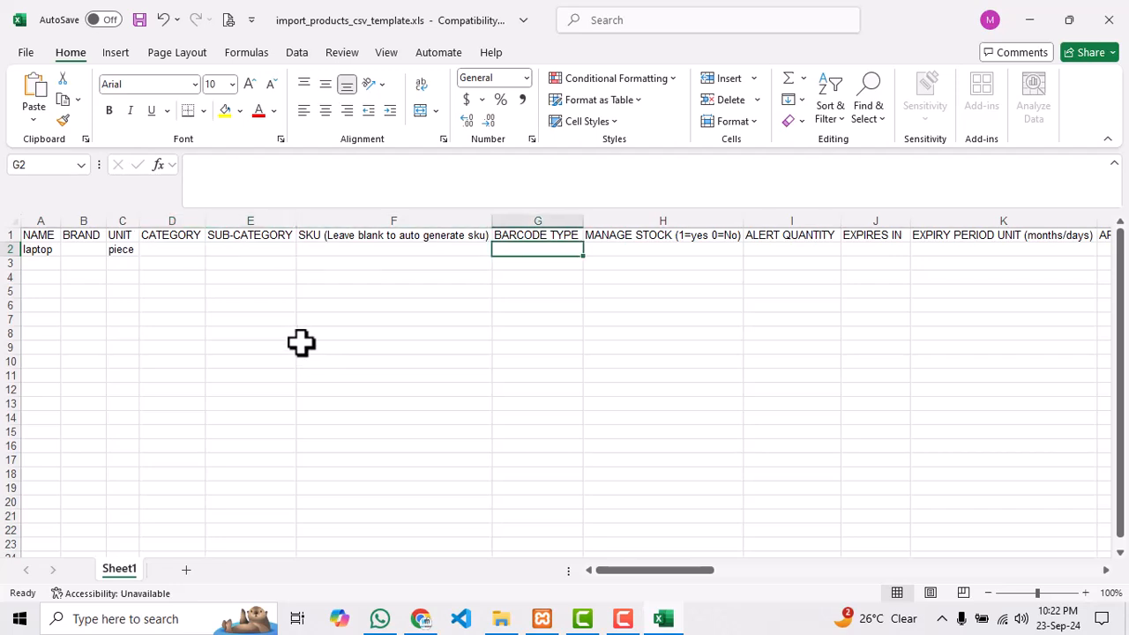
key(Tab)
text(1)
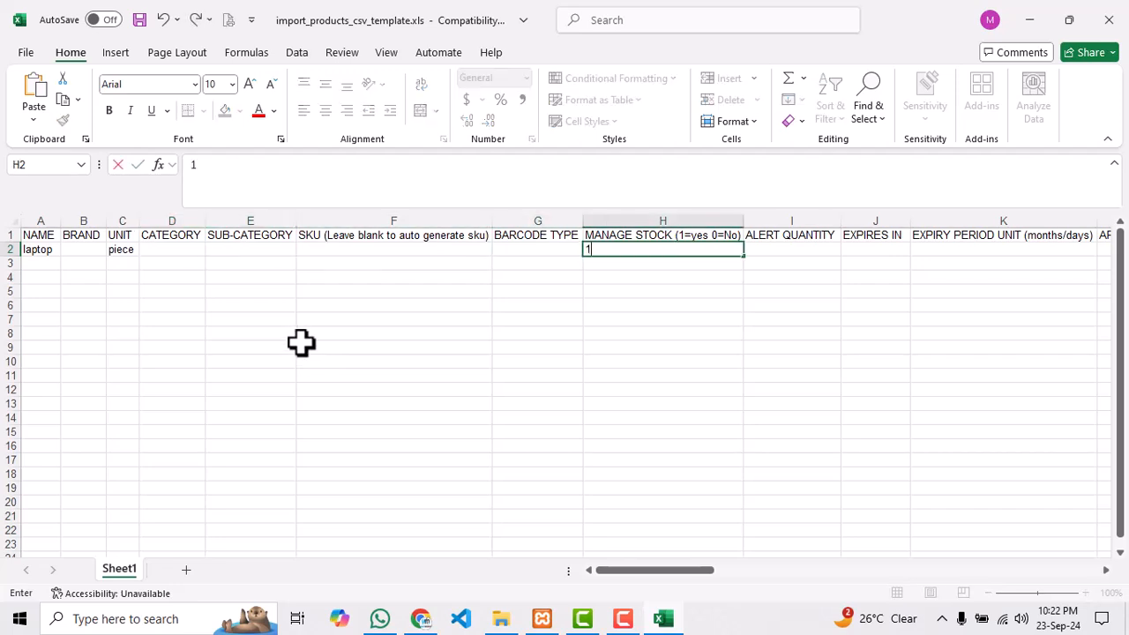
key(Tab)
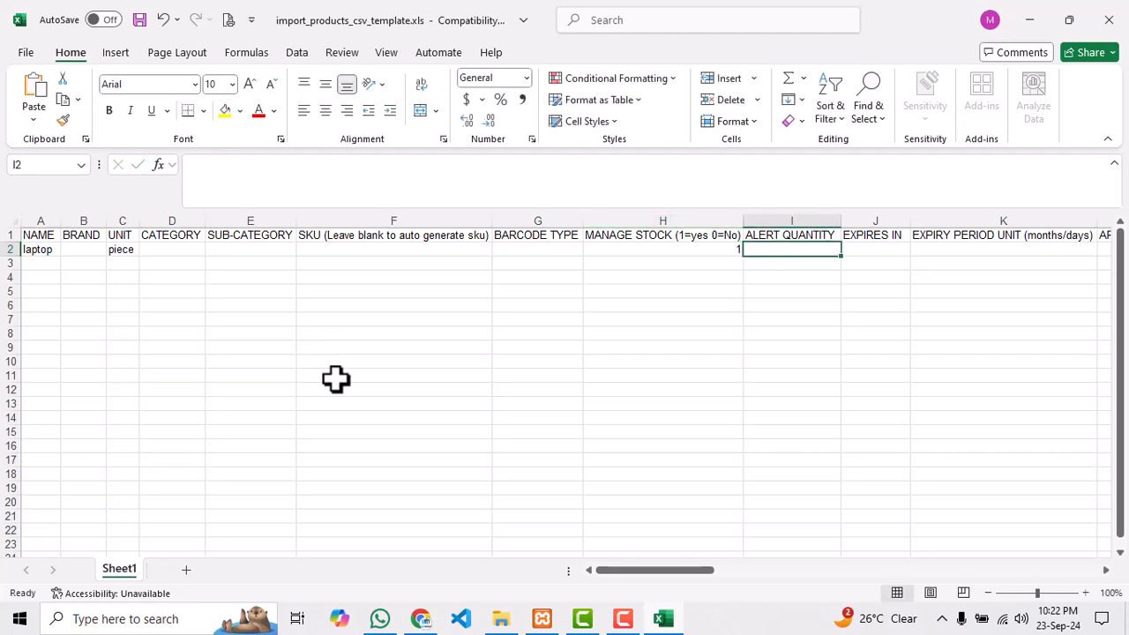
Check in Chrome which of the columns following Manage Stock are required, and return to the Excel template's tax type and product type columns.
key(Tab)
key(Tab)
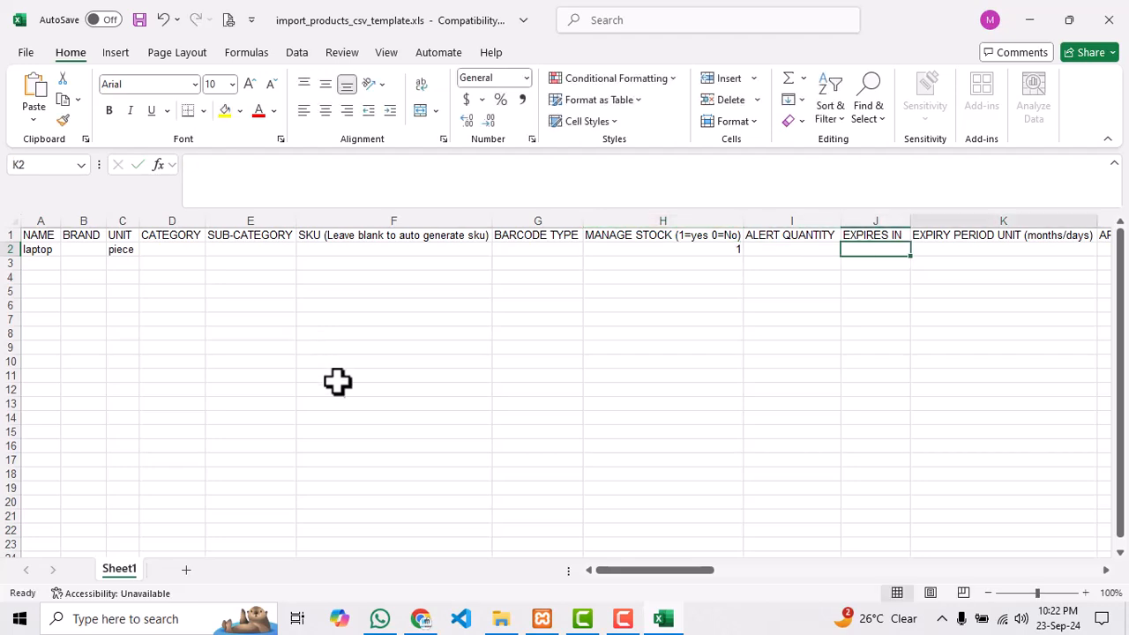
click(421, 620)
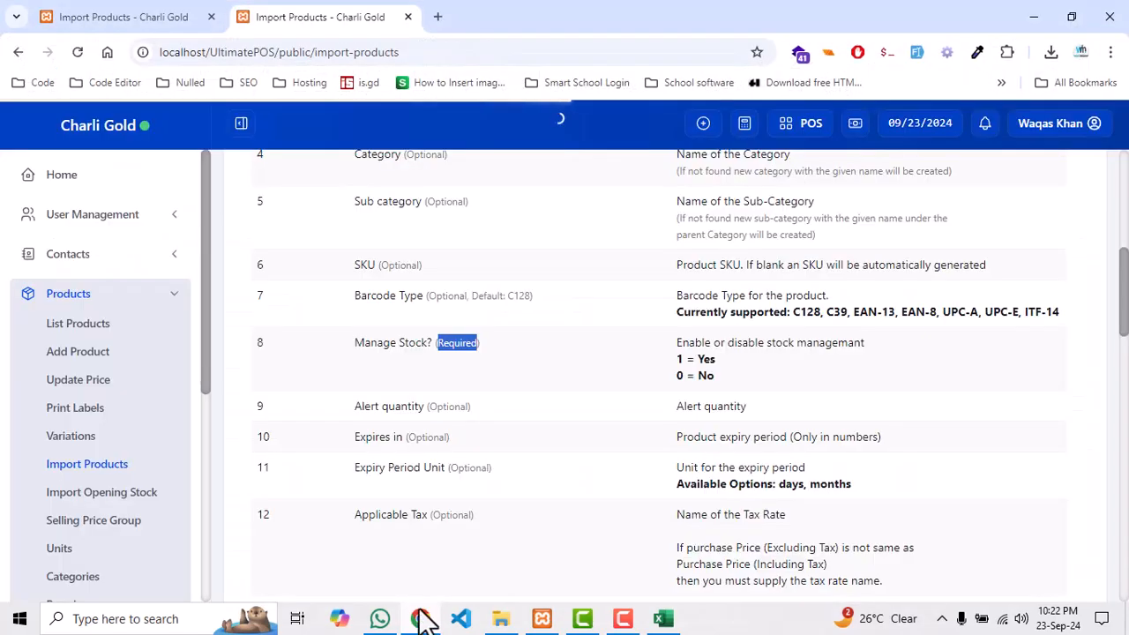
scroll(448, 432, down, 2)
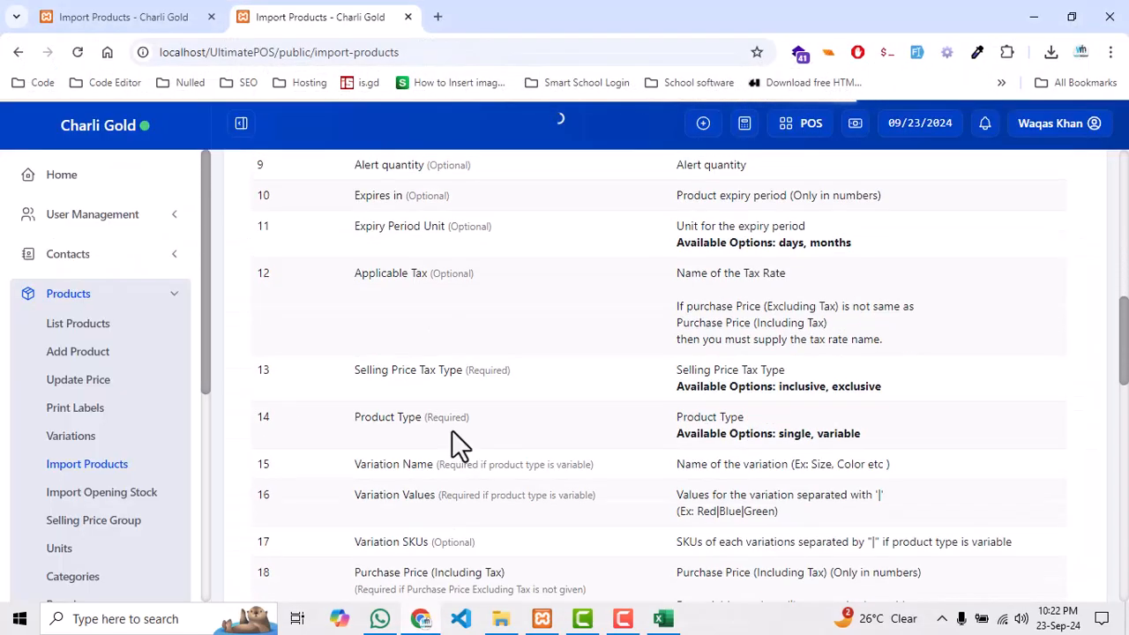
click(421, 620)
key(Right)
key(Right)
key(Right)
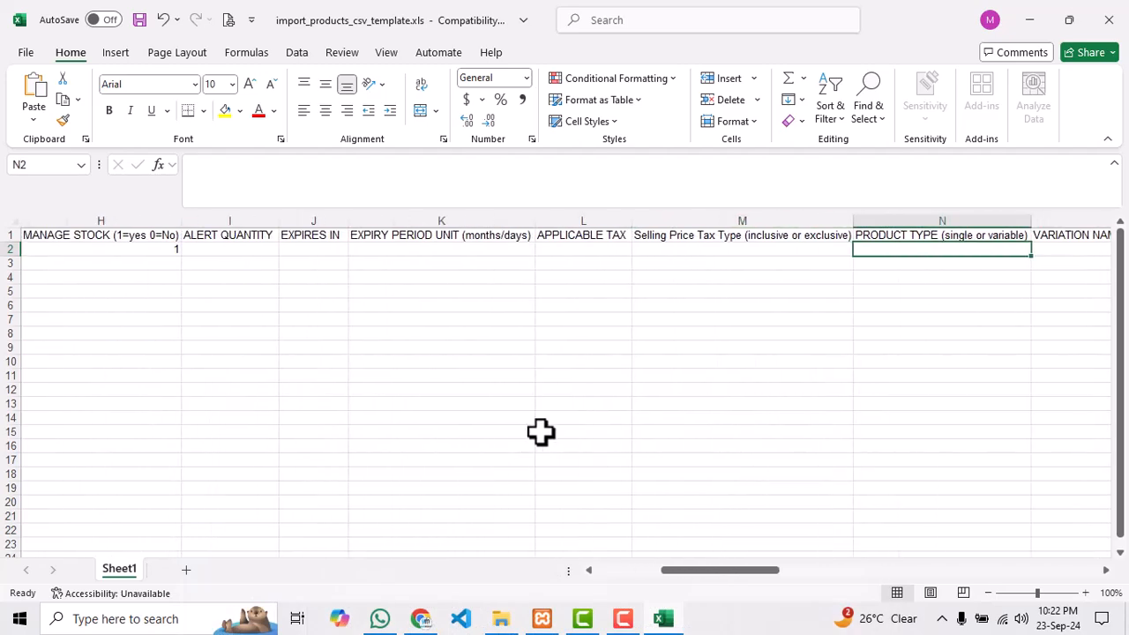
Copy the word inclusive from the Selling Price Tax Type header into that column's cell in row 2.
click(667, 236)
click(325, 166)
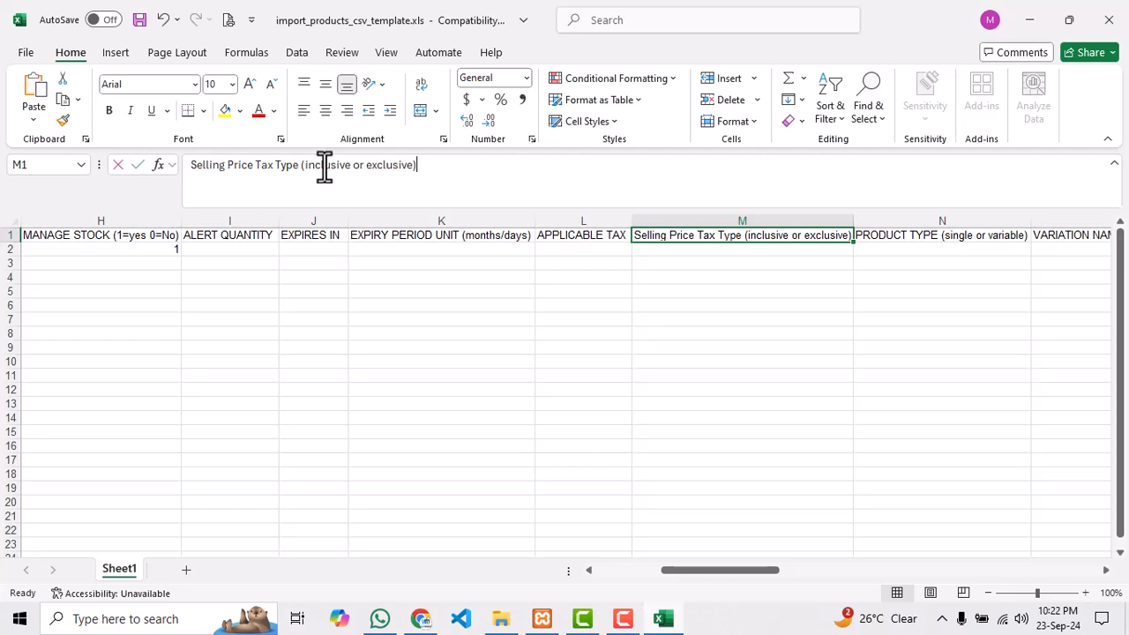
double_click(324, 166)
key(ctrl+c)
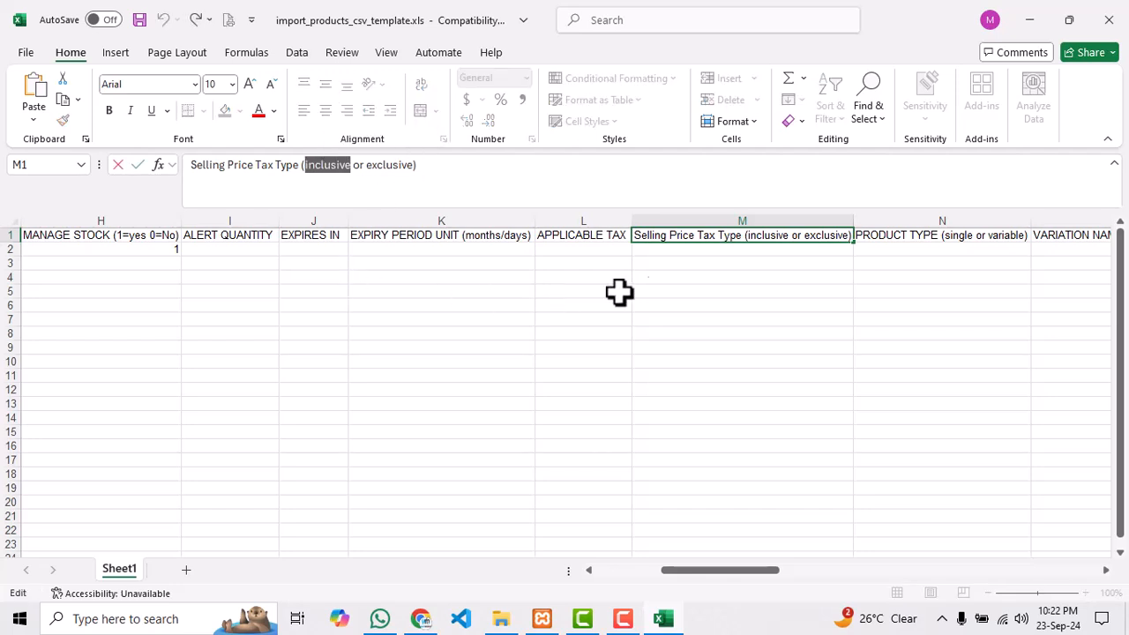
click(688, 253)
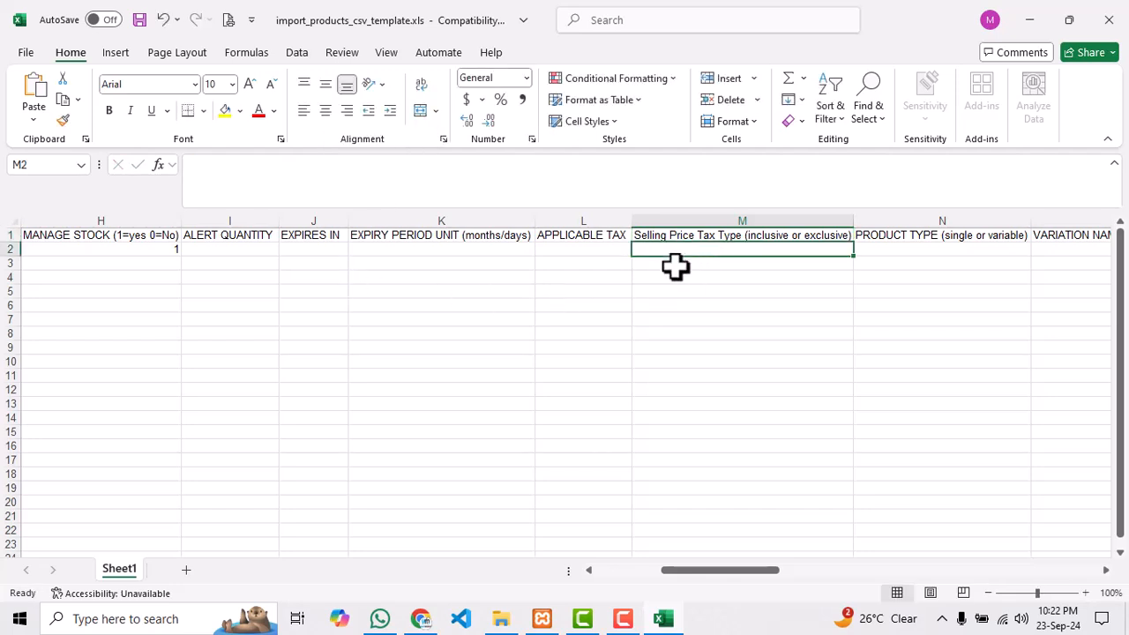
key(ctrl+v)
key(Tab)
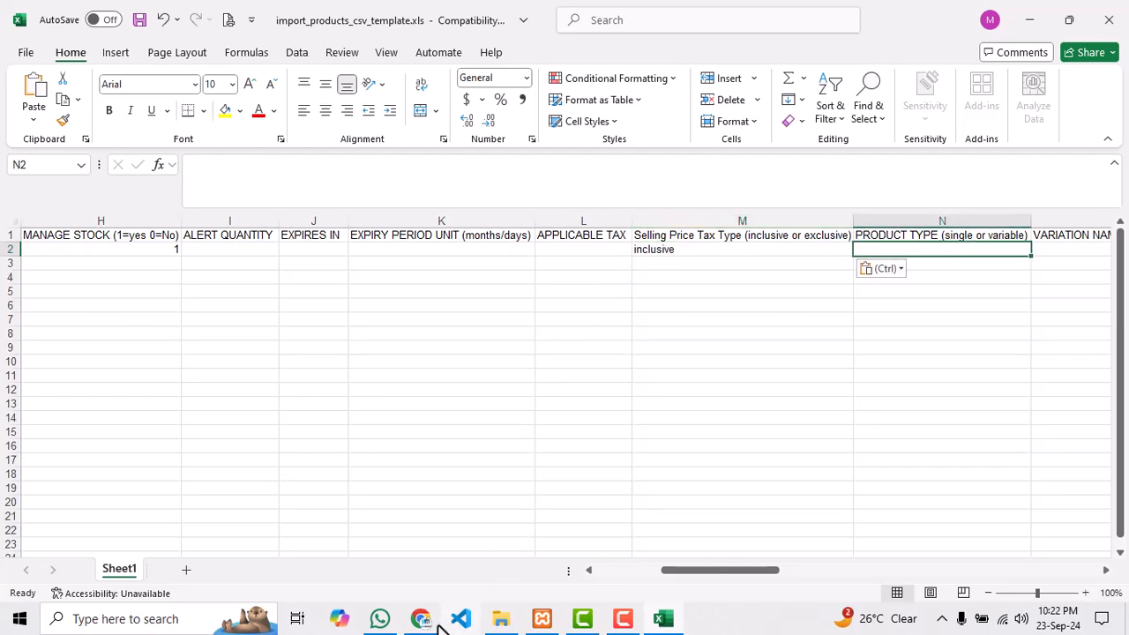
Copy the product type option single from the import instructions in Chrome into the PRODUCT TYPE cell of row 2 in Excel.
click(420, 618)
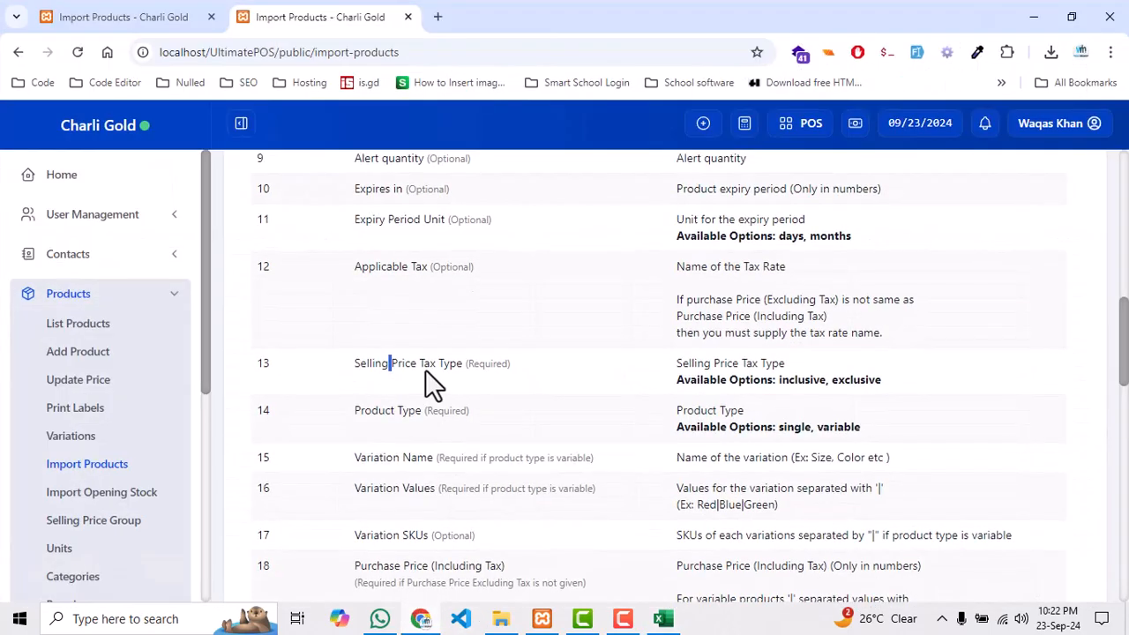
scroll(425, 370, down, 1)
double_click(401, 329)
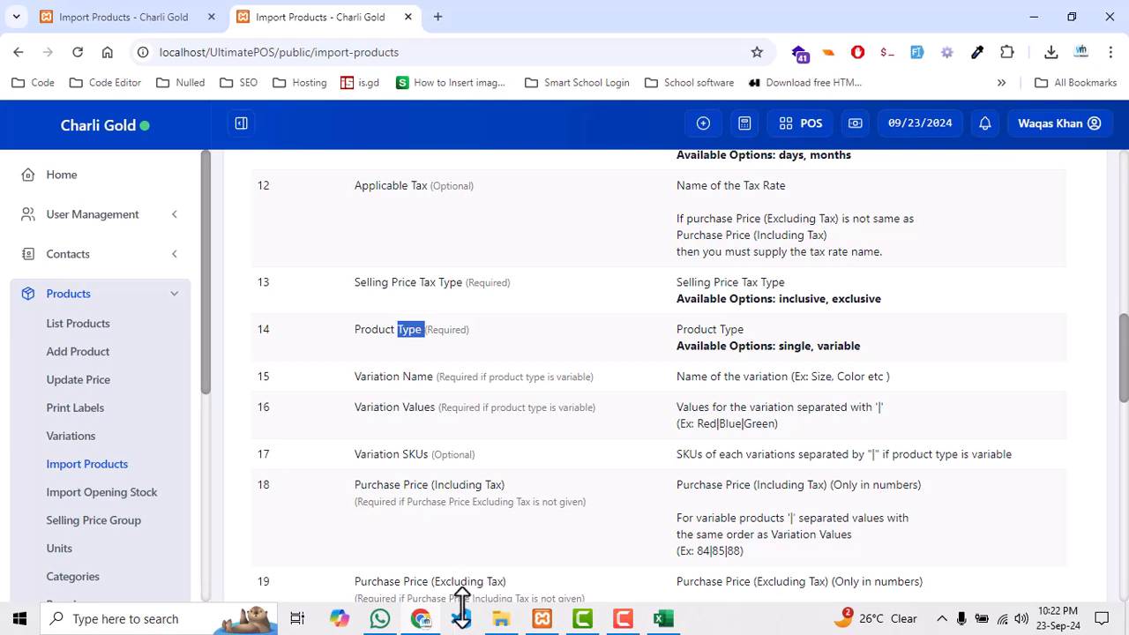
double_click(792, 346)
key(ctrl+c)
click(666, 620)
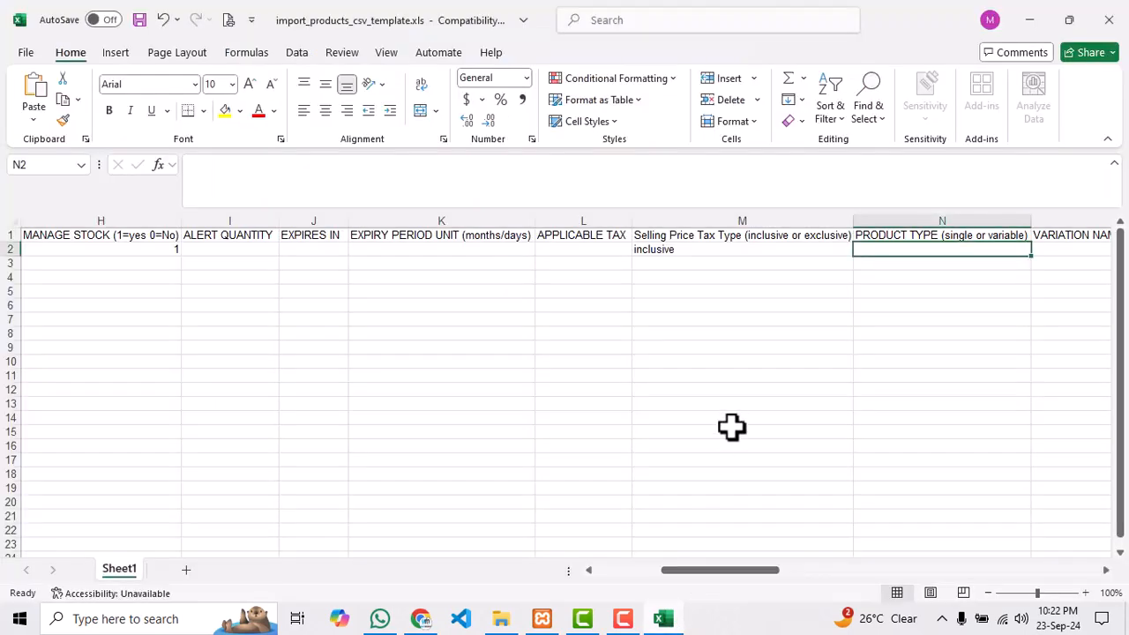
key(ctrl+v)
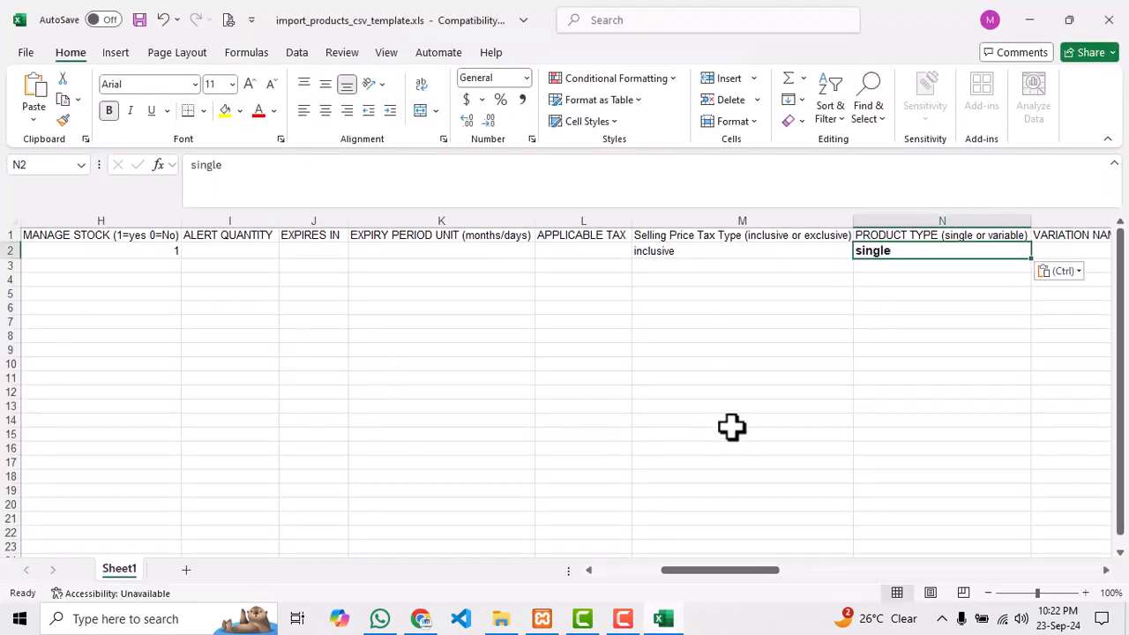
key(Tab)
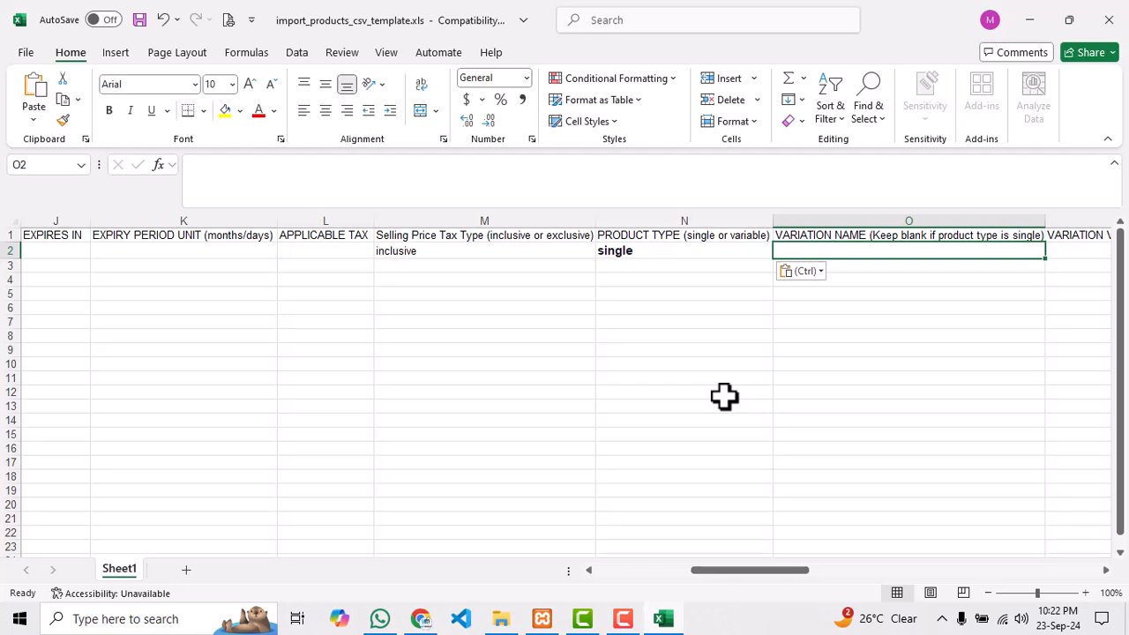
Leave the variation columns blank, check in Chrome the requirements for the purchase price and all remaining columns, and return to Excel.
key(Tab)
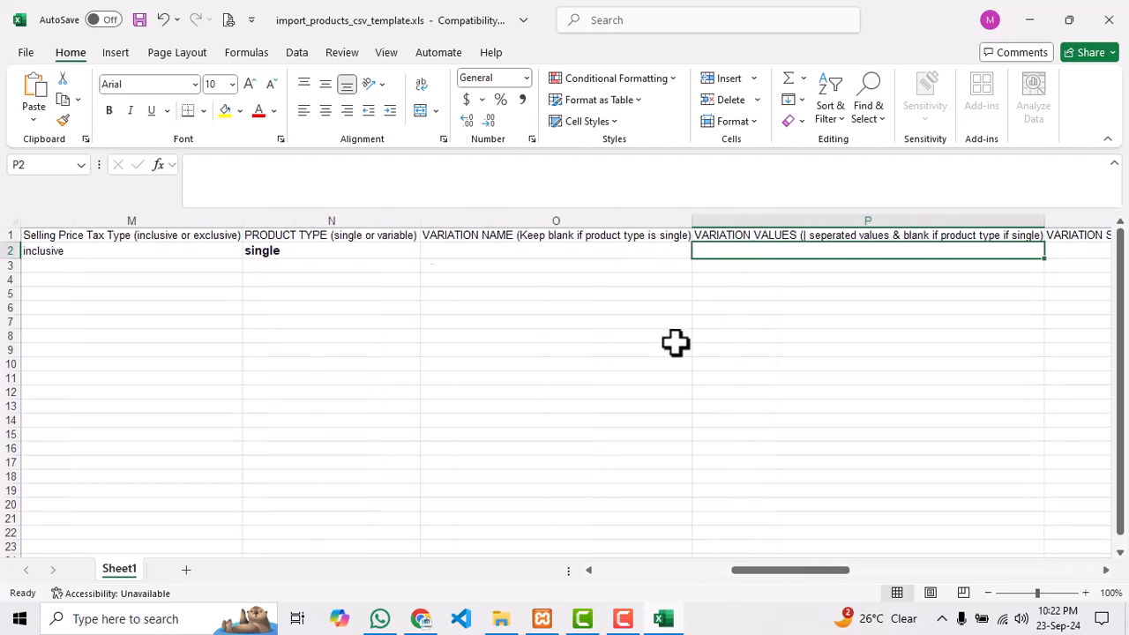
key(Tab)
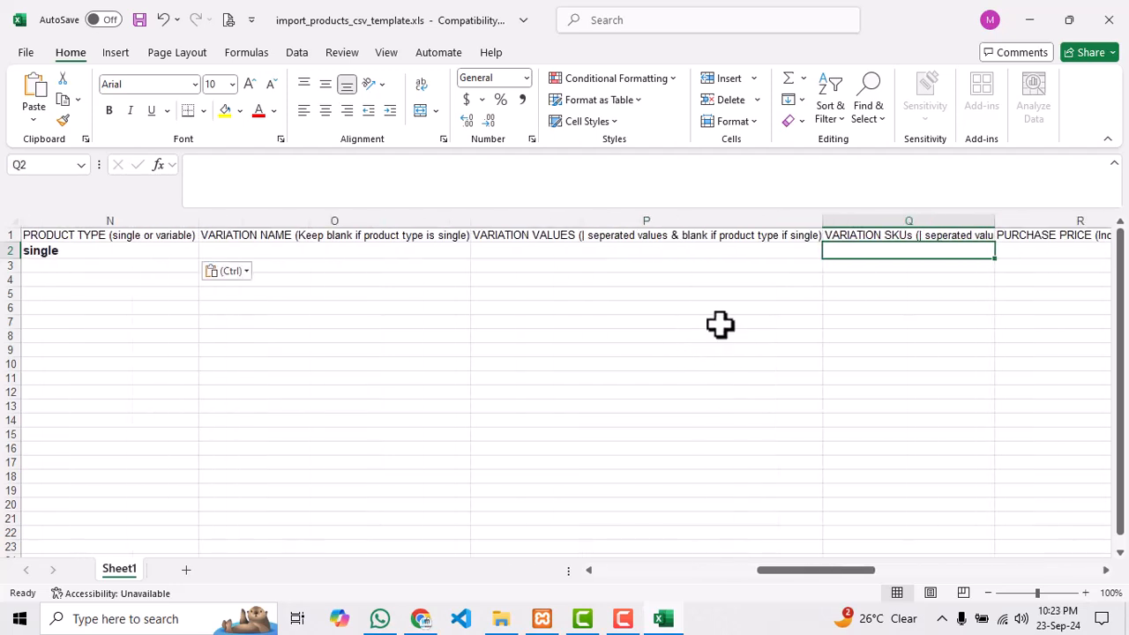
key(Tab)
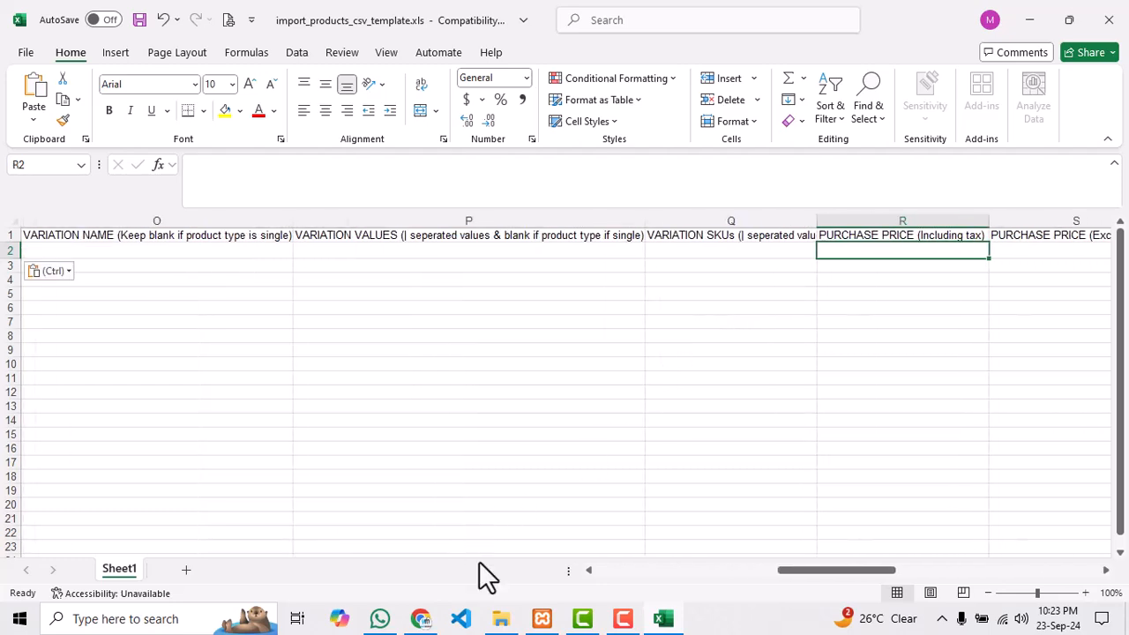
click(420, 618)
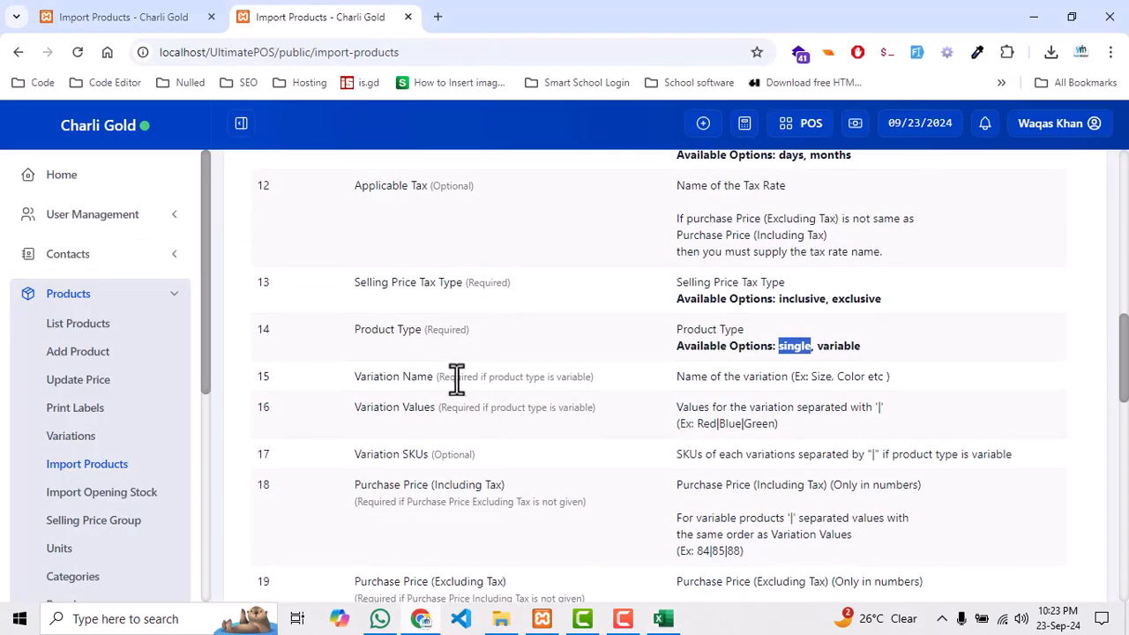
scroll(480, 388, down, 3)
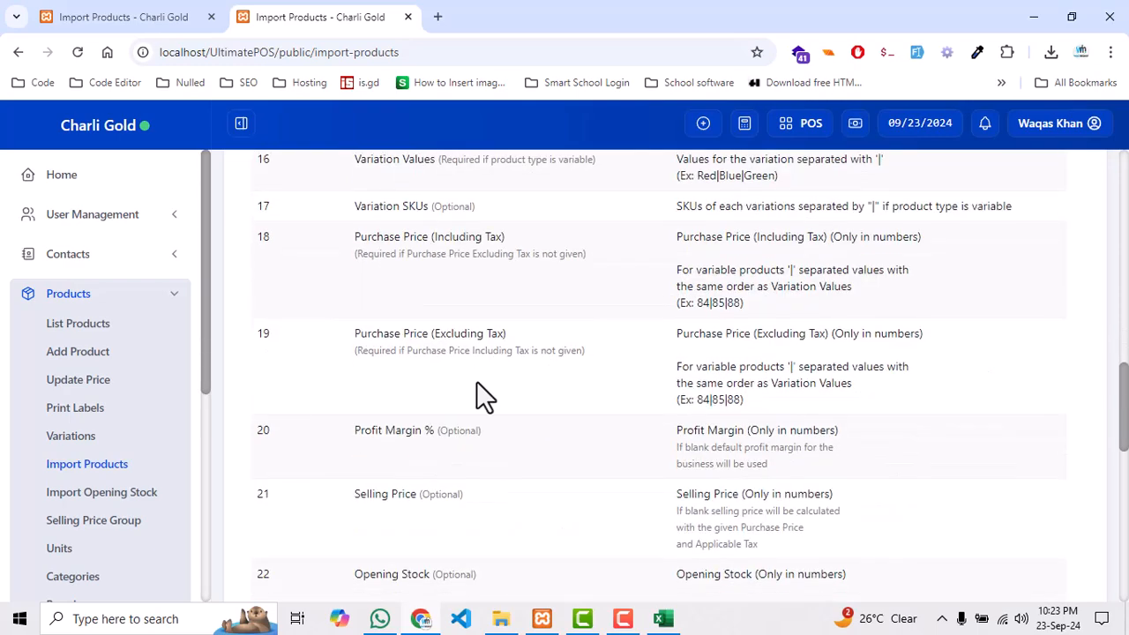
scroll(556, 397, down, 3)
scroll(529, 432, down, 6)
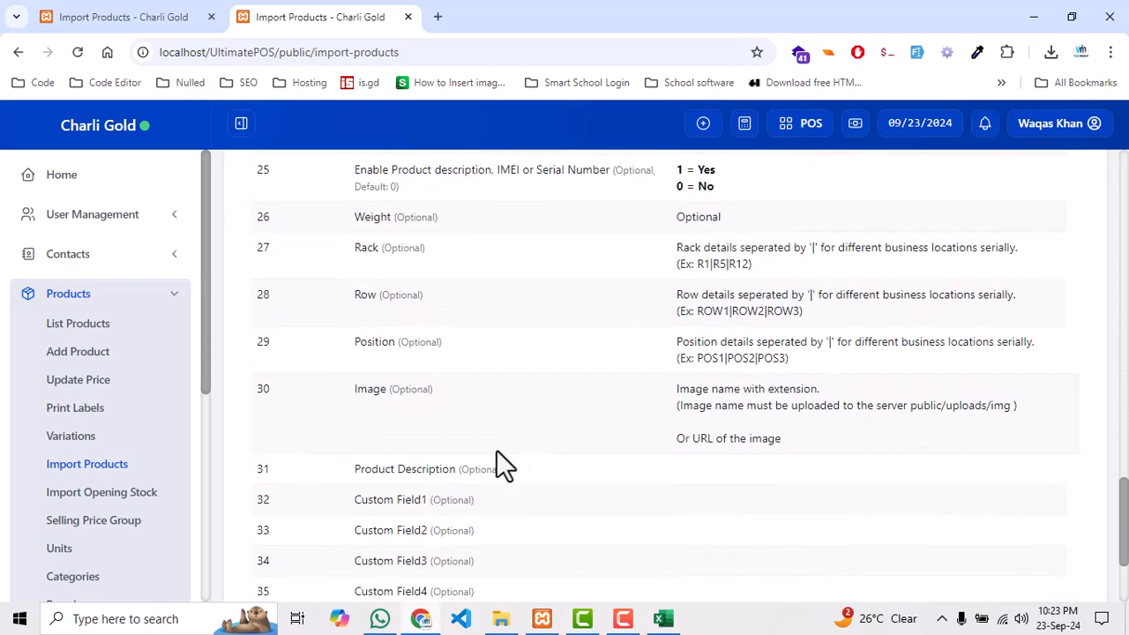
click(650, 621)
Fill the laptop row down through row 5 and save the template in its current Excel 97-2003 format.
drag(834, 582, 481, 556)
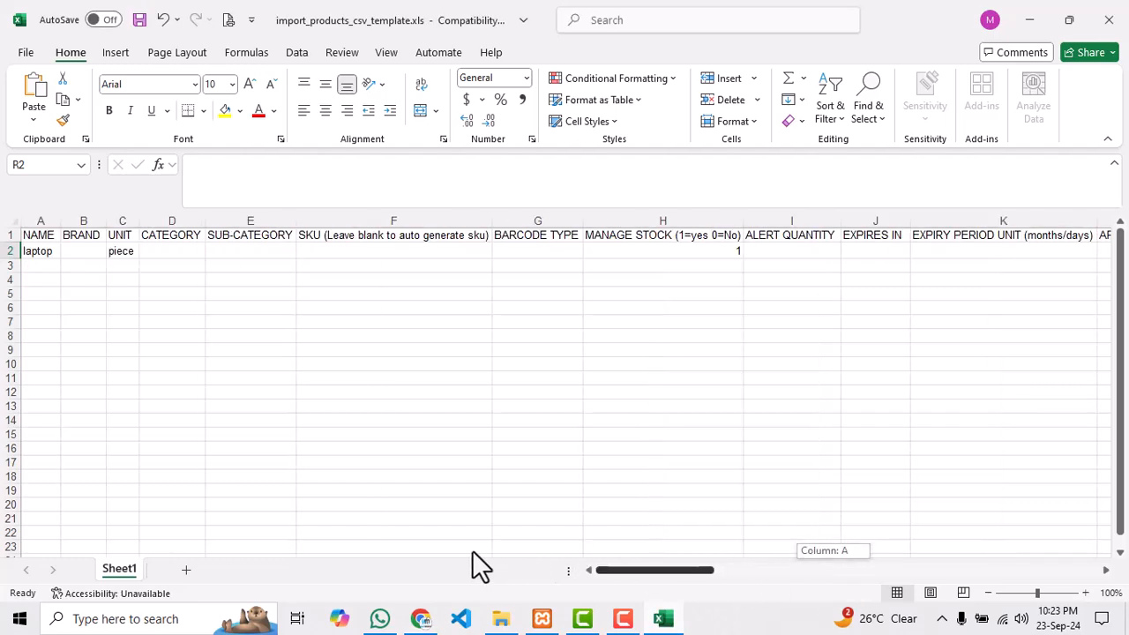
drag(38, 253, 408, 305)
drag(789, 570, 446, 399)
drag(734, 569, 352, 520)
click(214, 256)
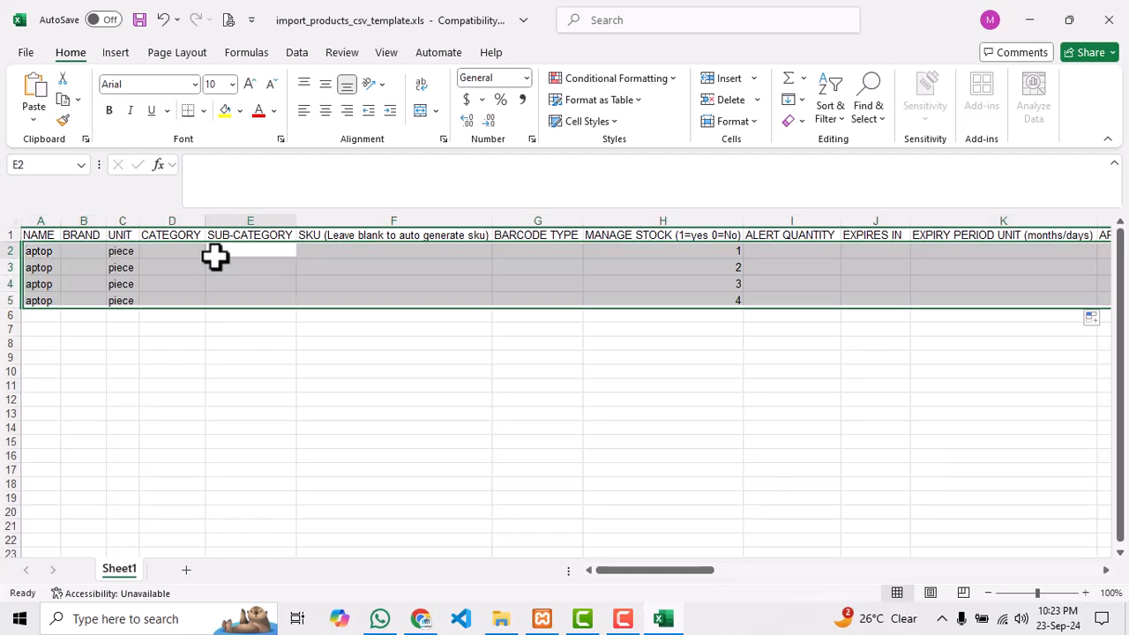
key(ctrl+s)
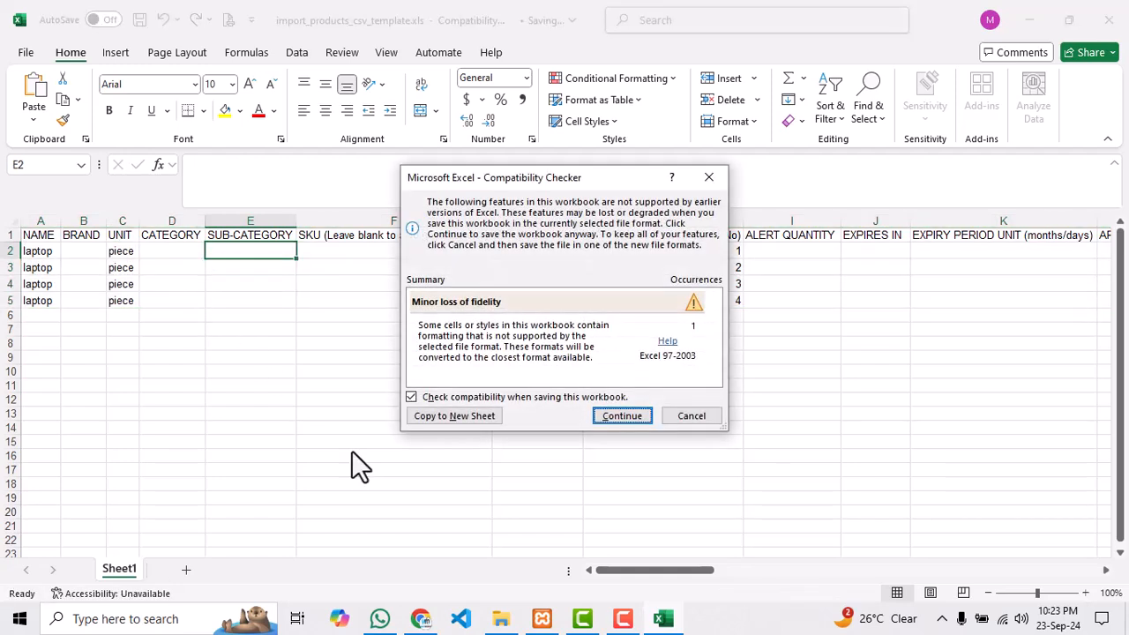
click(605, 416)
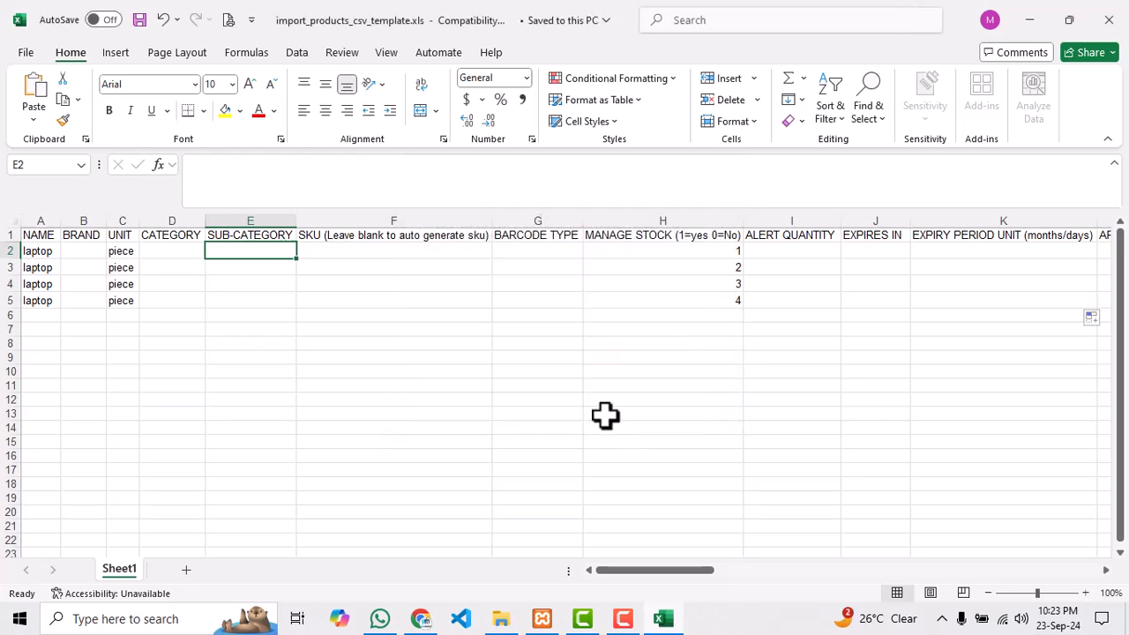
On the Import Products page in Chrome, choose the template from the Downloads folder as the file to import and submit it.
click(420, 619)
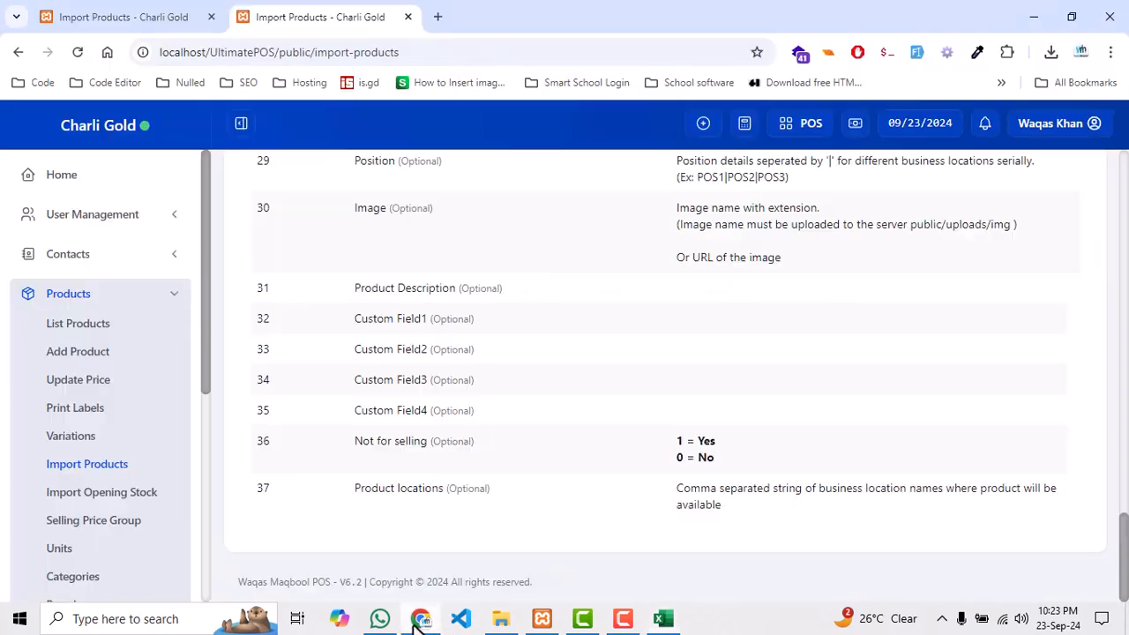
scroll(375, 371, up, 15)
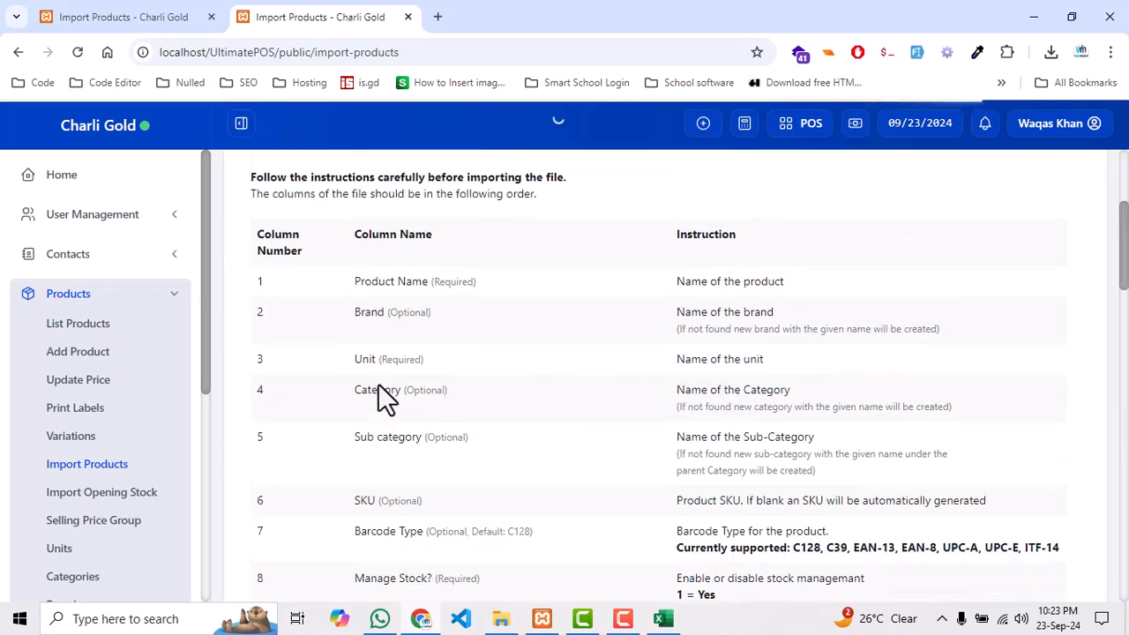
scroll(379, 388, up, 3)
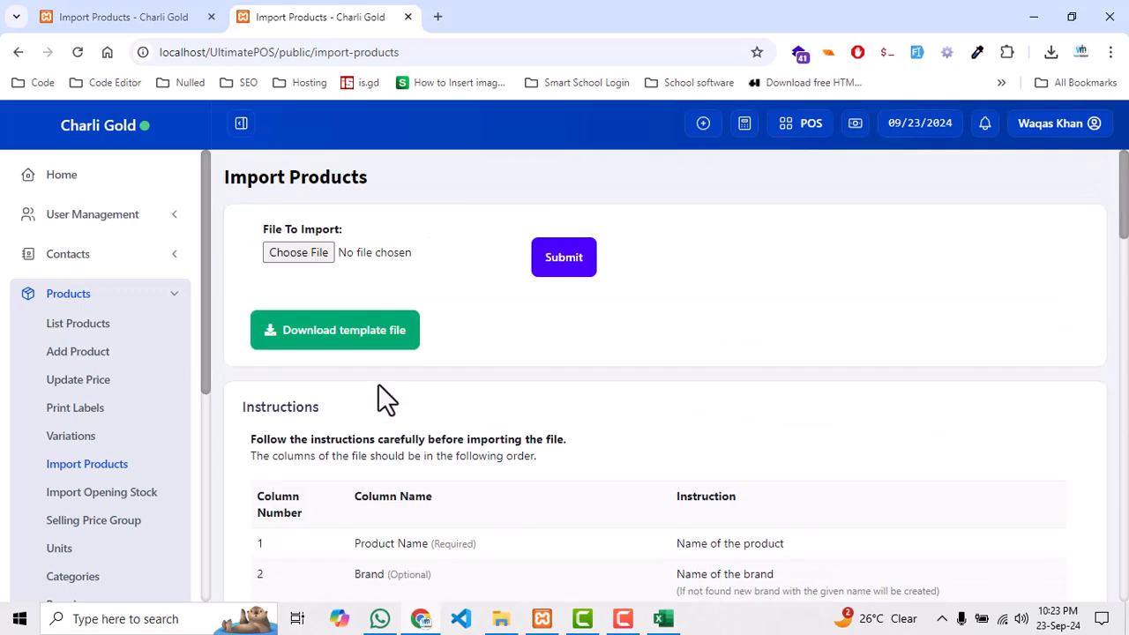
click(283, 259)
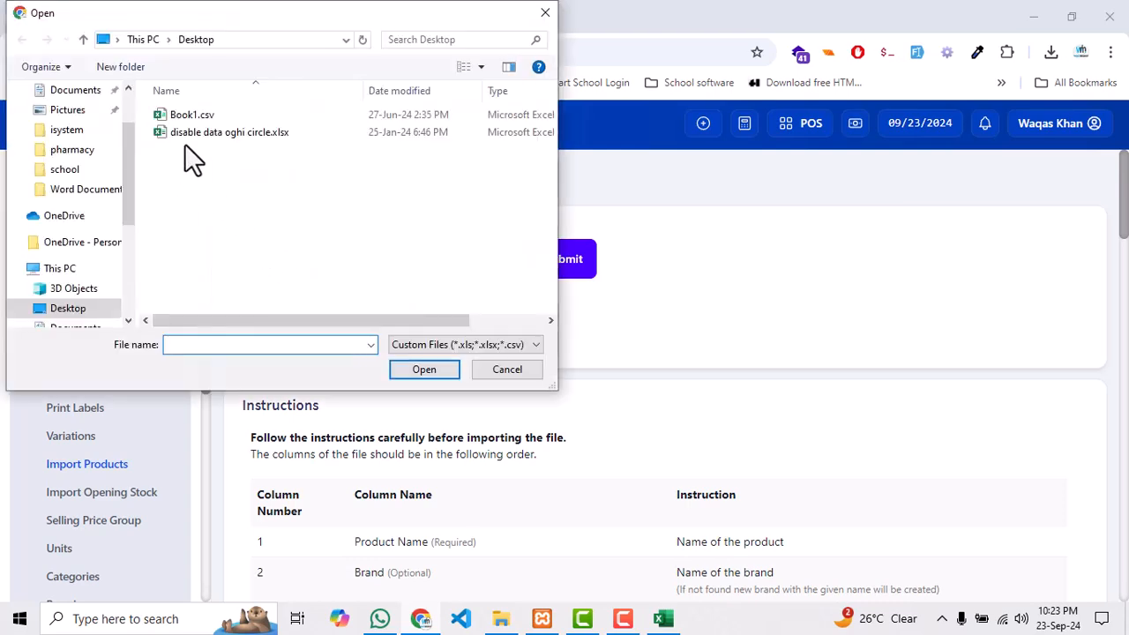
scroll(75, 168, up, 2)
click(74, 143)
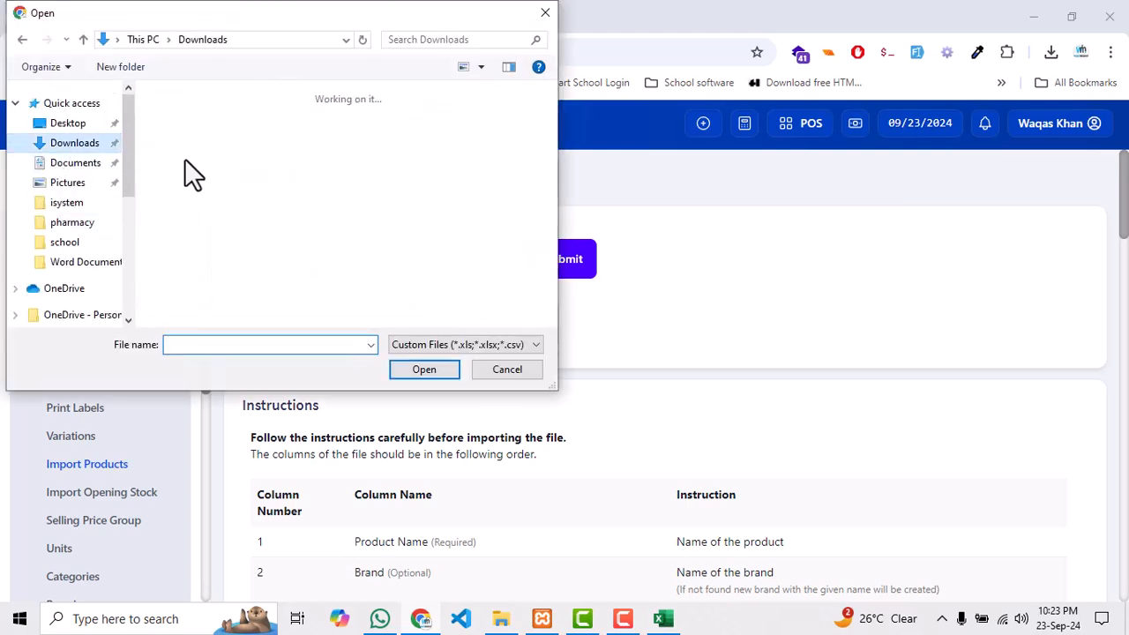
double_click(187, 170)
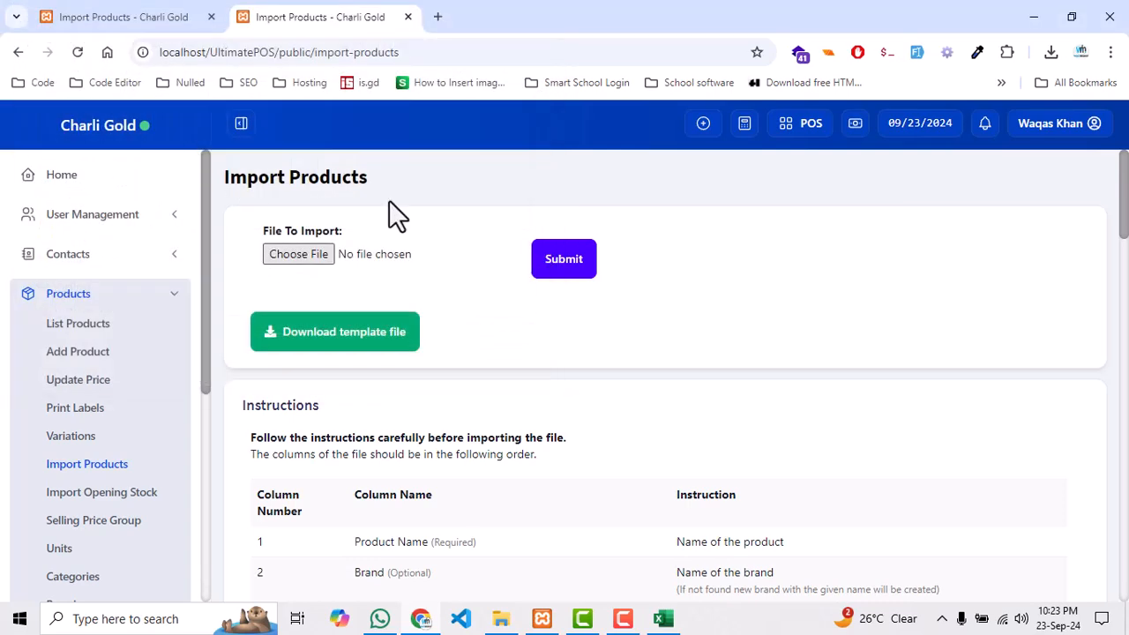
click(574, 282)
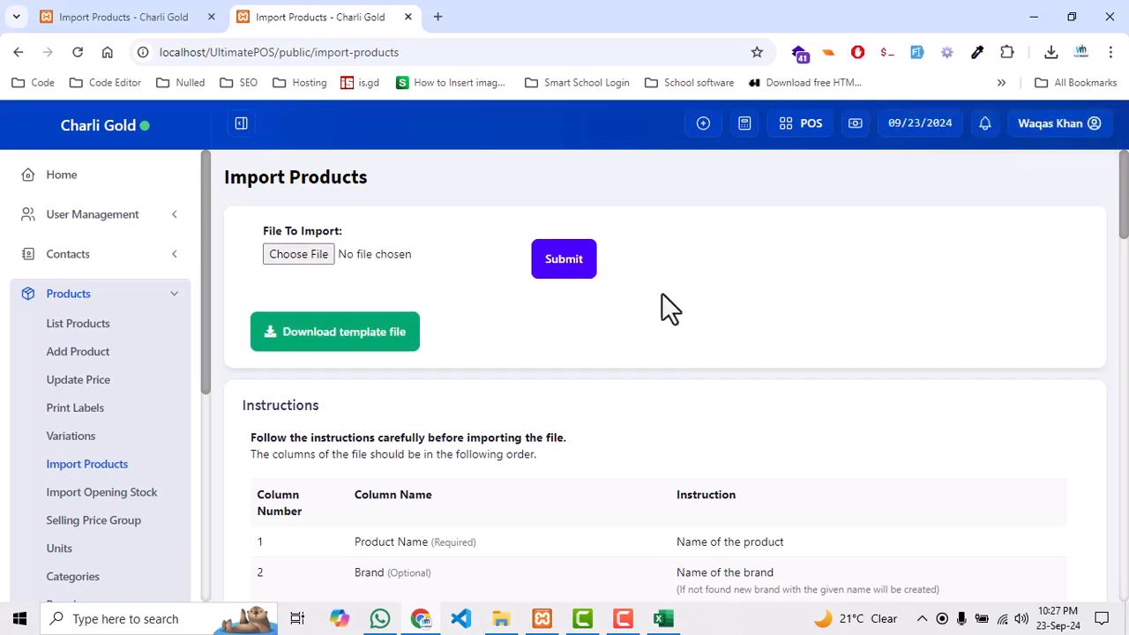
Open the product list in a new browser tab and switch to it to view the products.
right_click(76, 328)
click(107, 339)
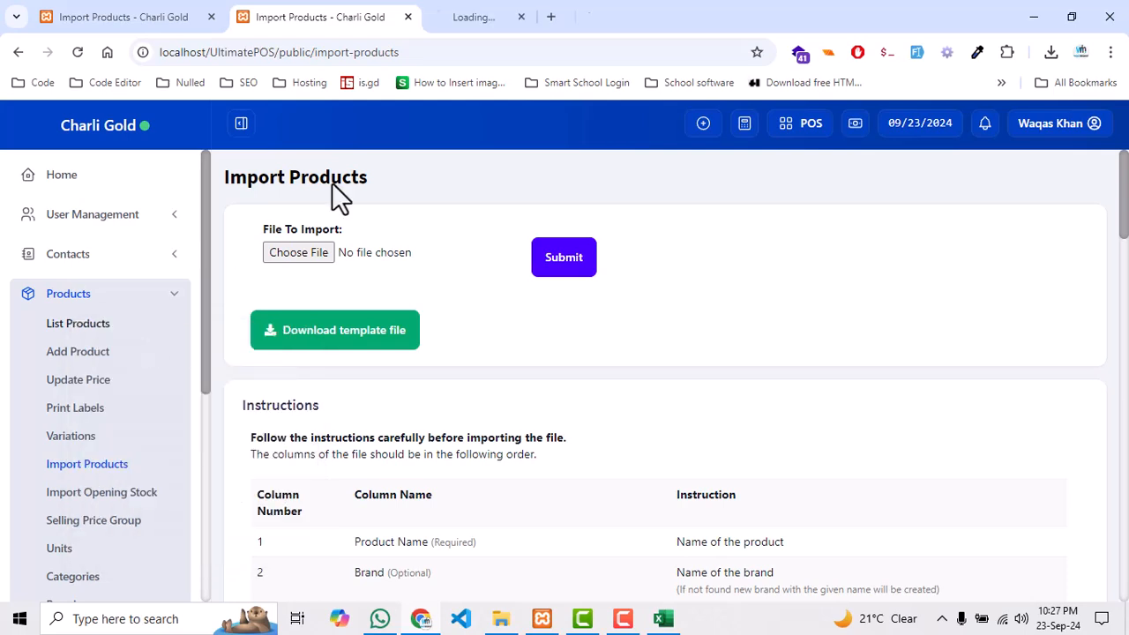
click(486, 17)
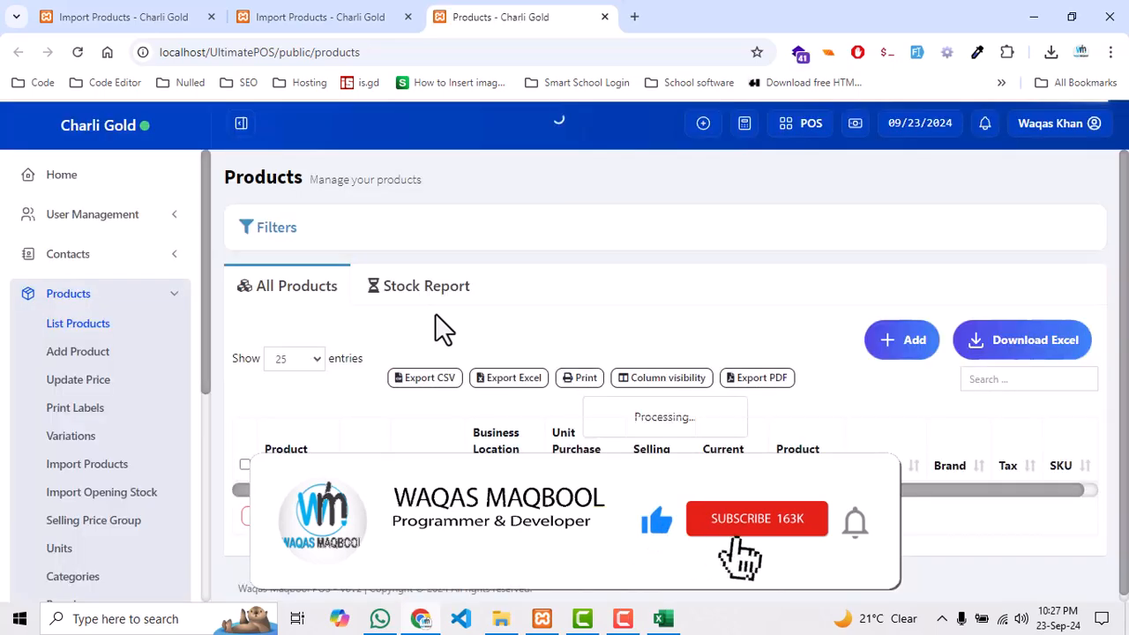
Examine the imported laptop products in the product list, including their prices, stock and SKUs.
scroll(448, 304, down, 4)
scroll(421, 338, up, 1)
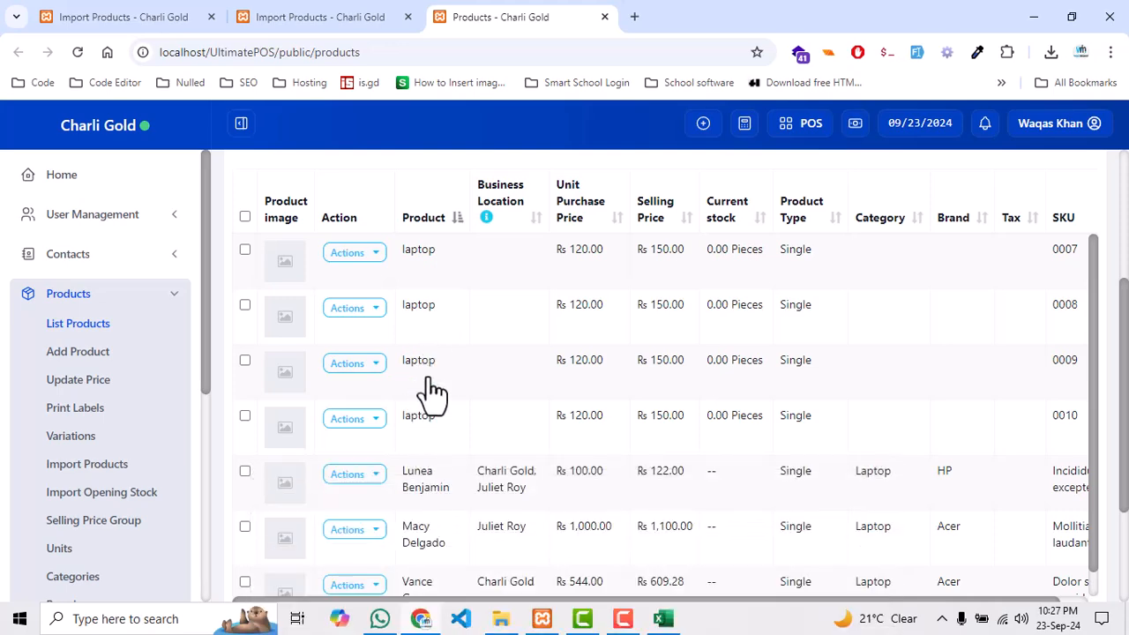
scroll(429, 396, up, 3)
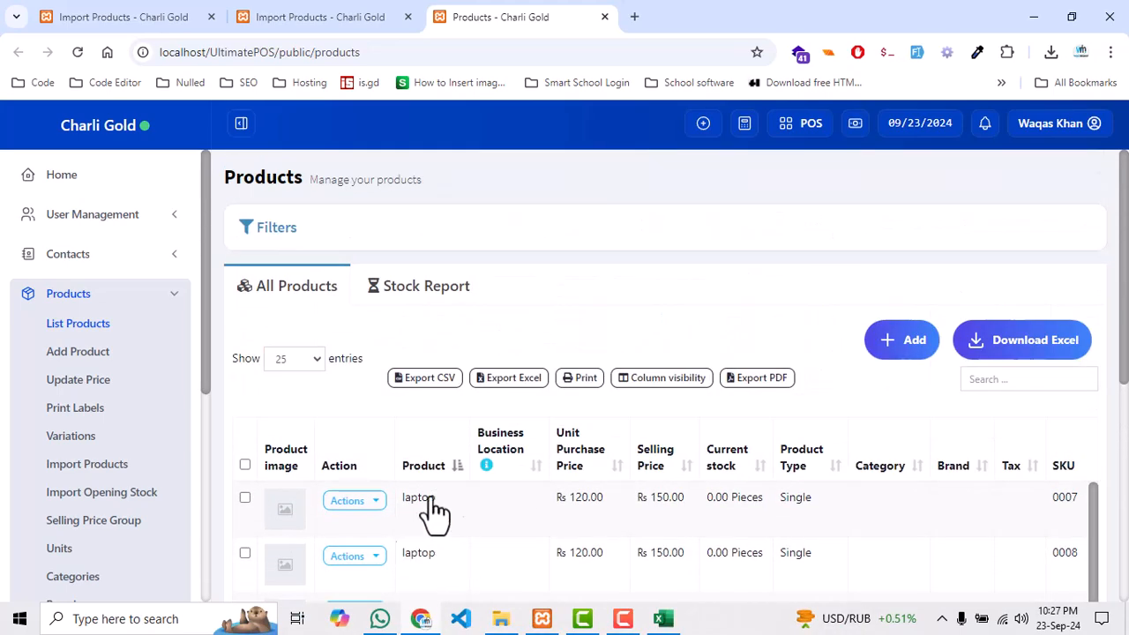
Return to the Import Products page, check the product names entered in the Excel template, and switch back to Chrome.
click(306, 16)
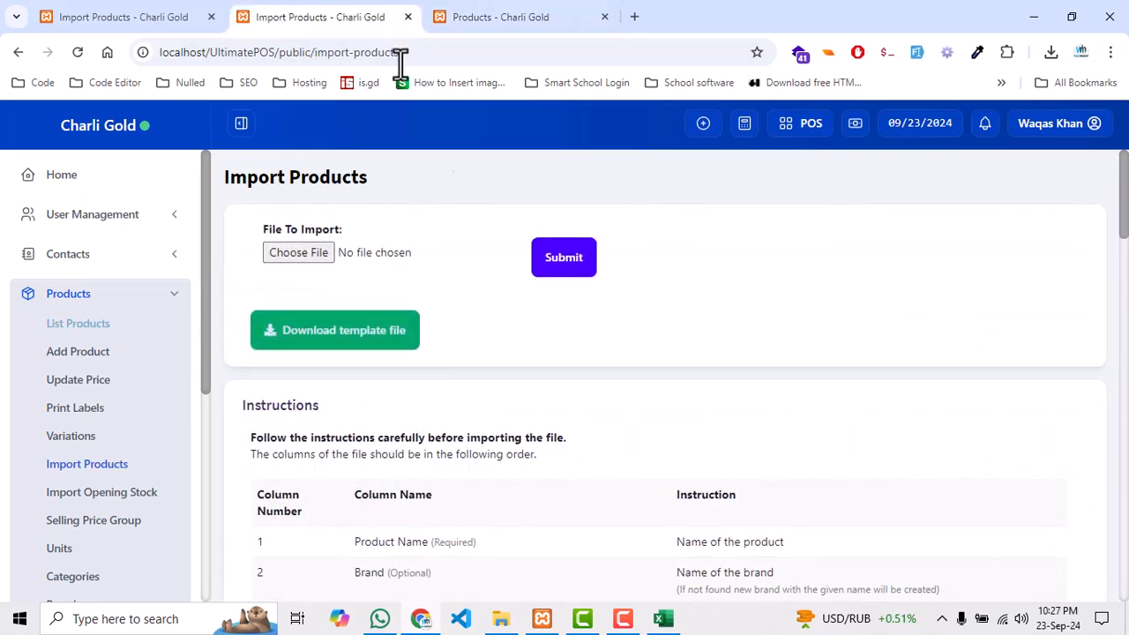
key(alt+Tab)
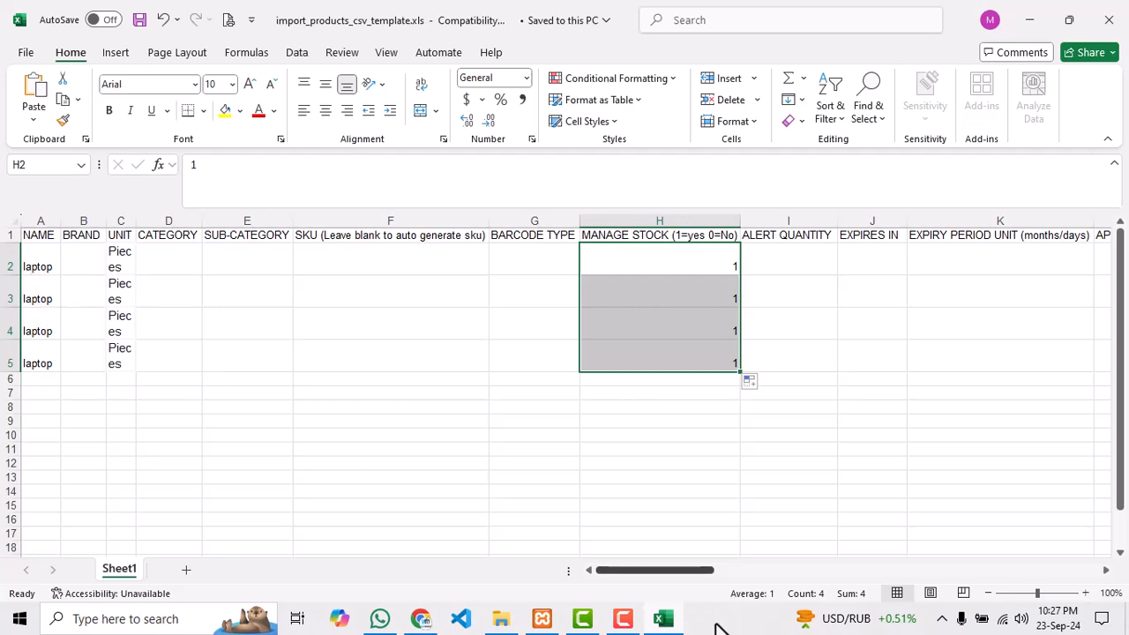
click(37, 256)
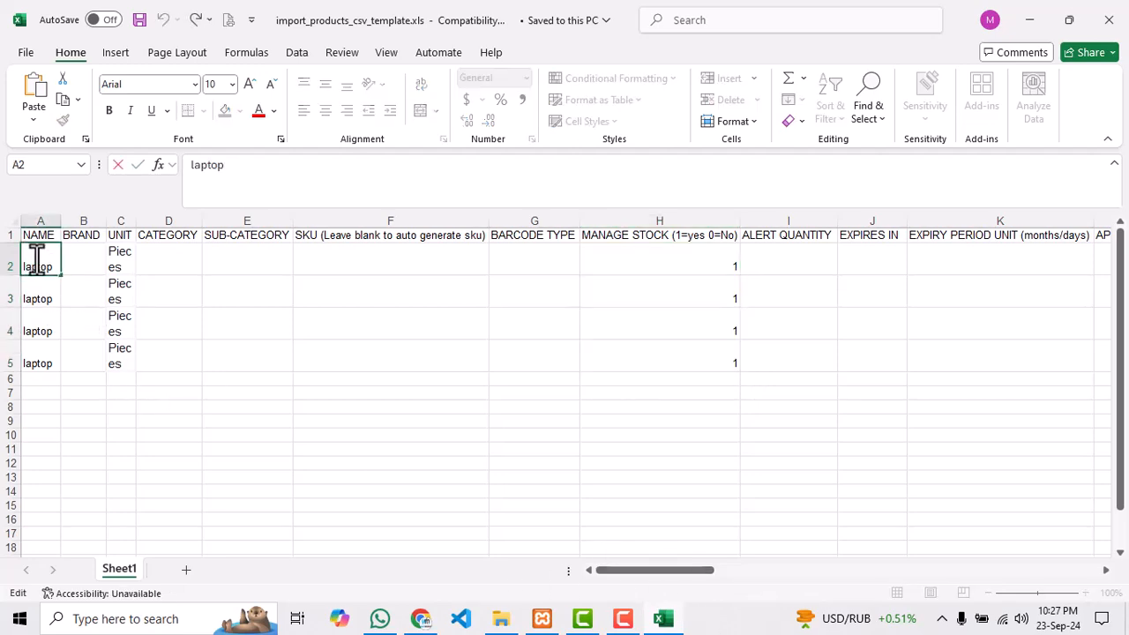
click(42, 290)
click(433, 616)
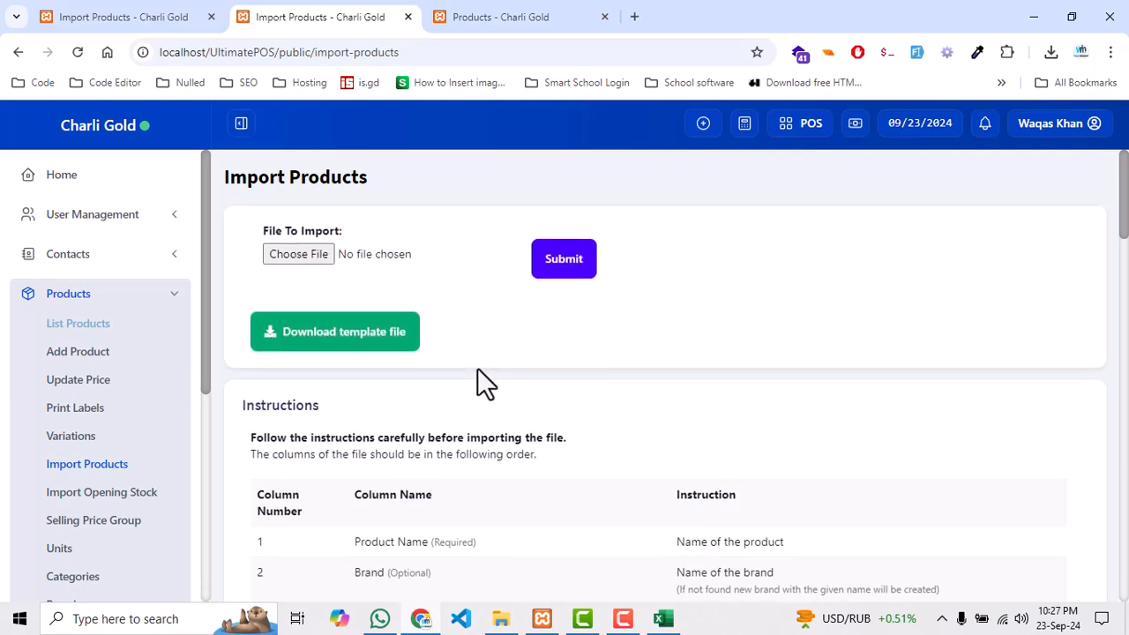
On the Import Opening Stock page, download the template file to the Downloads folder and open it in Excel.
click(114, 497)
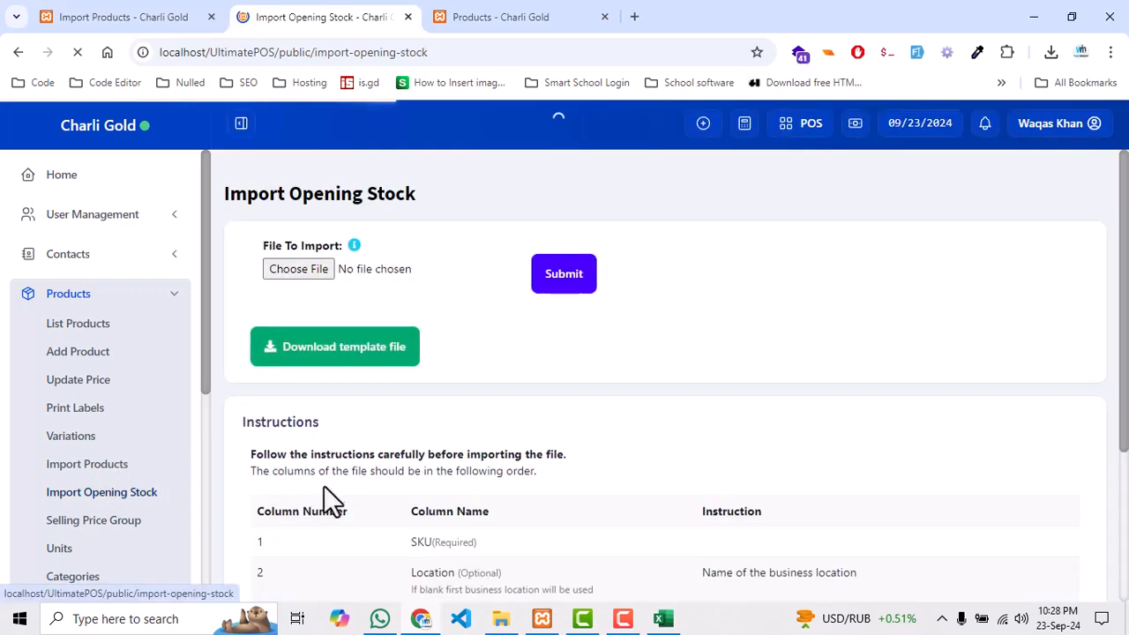
click(342, 353)
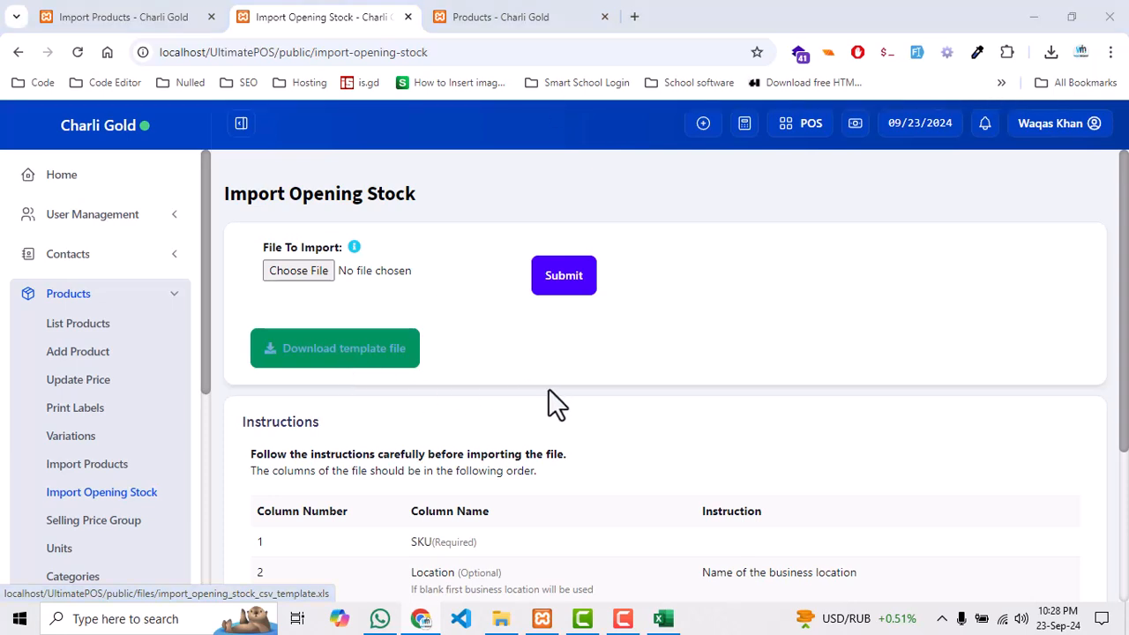
click(425, 370)
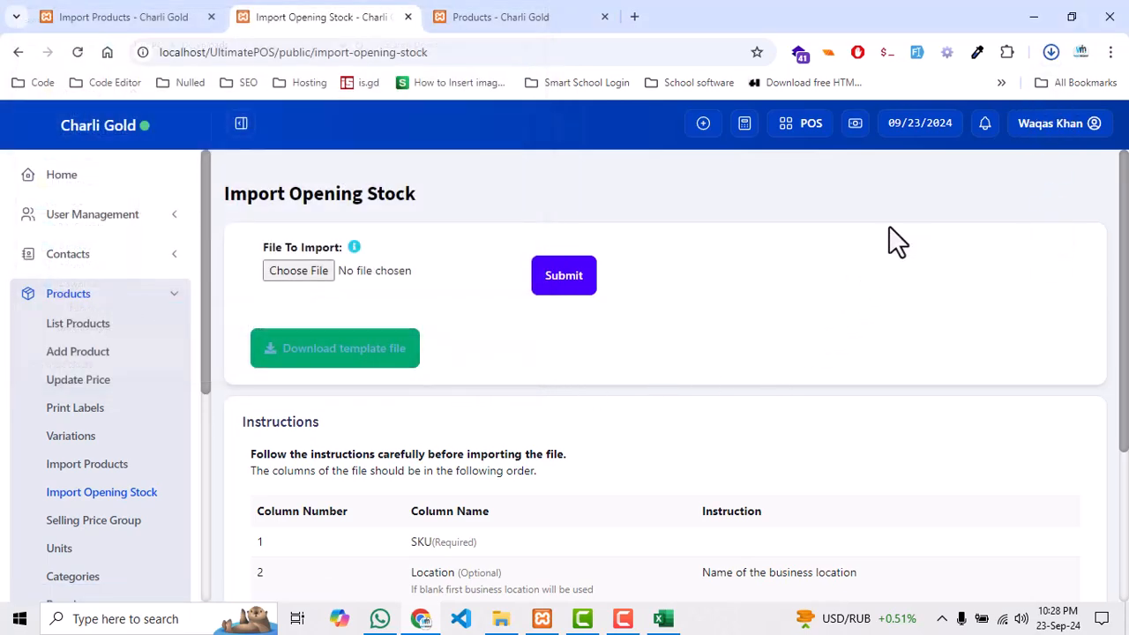
scroll(850, 247, down, 1)
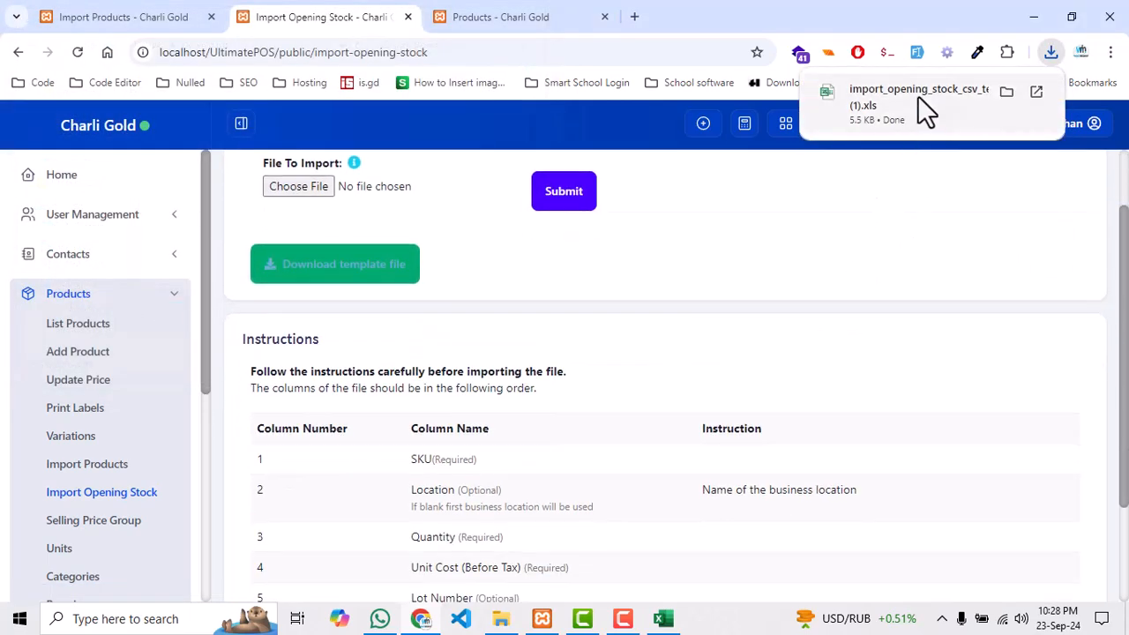
click(917, 96)
click(548, 288)
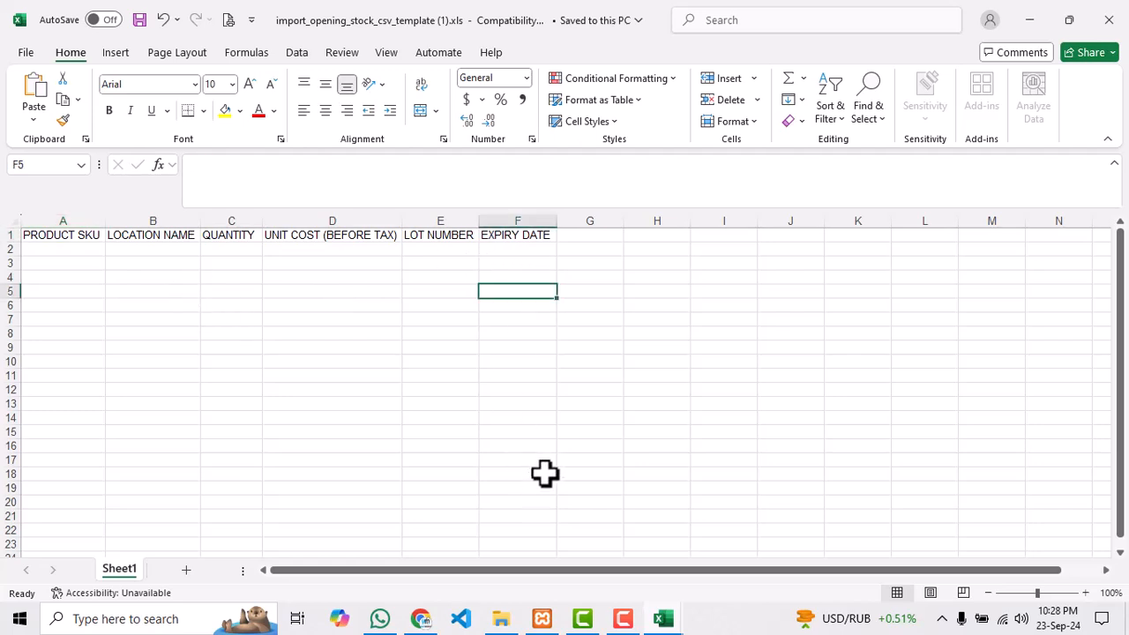
Review the opening stock template's column headers, from PRODUCT SKU through EXPIRY DATE.
click(67, 237)
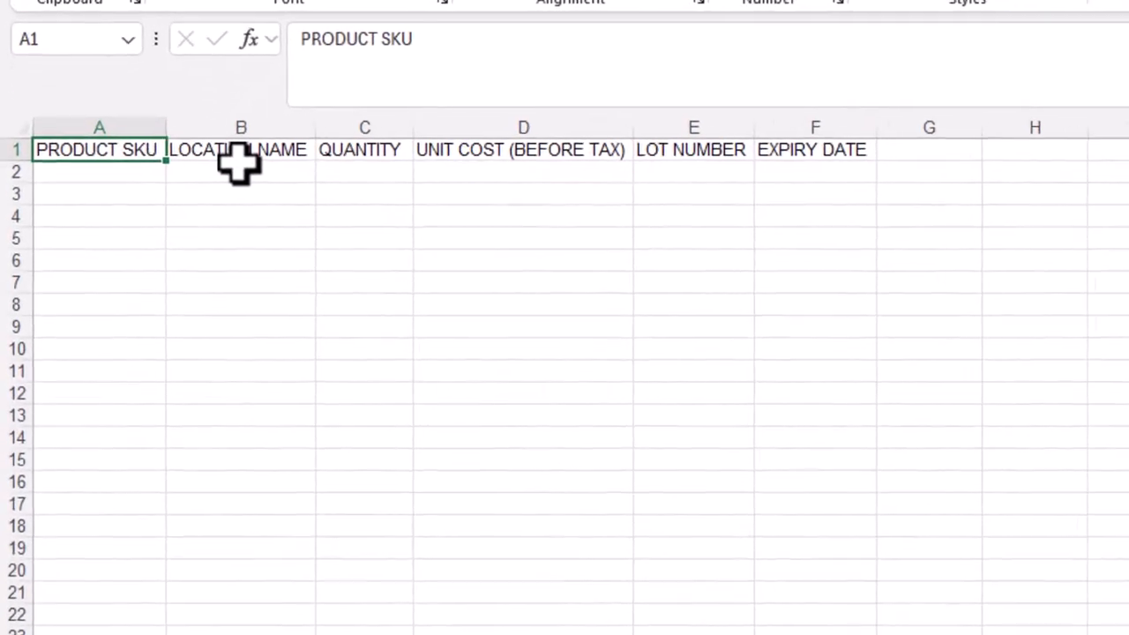
click(231, 155)
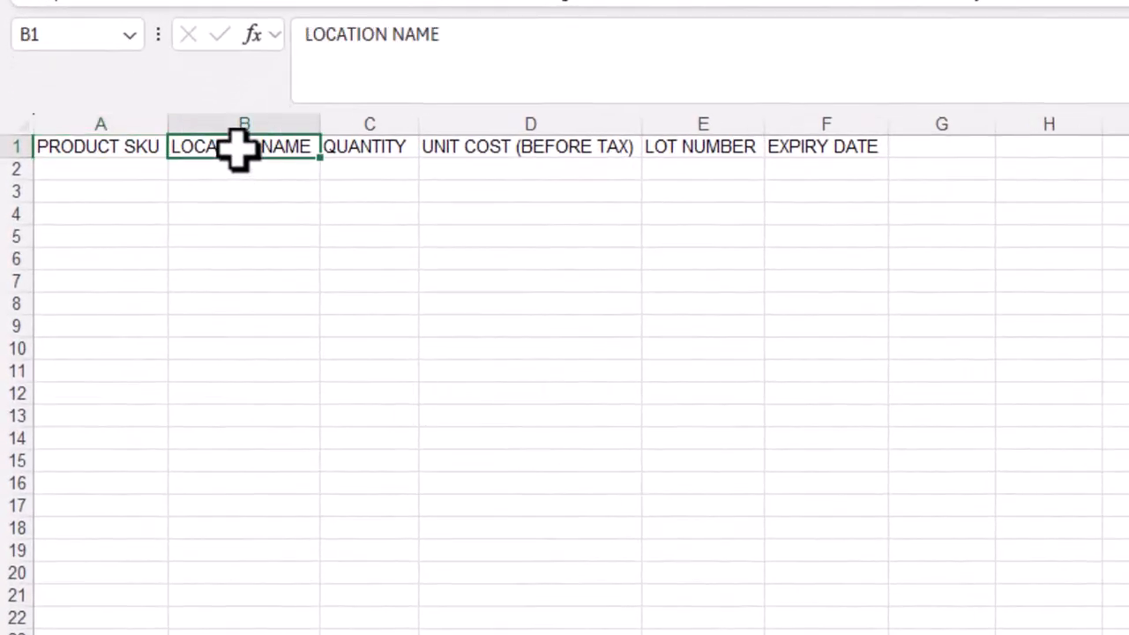
click(353, 150)
click(521, 148)
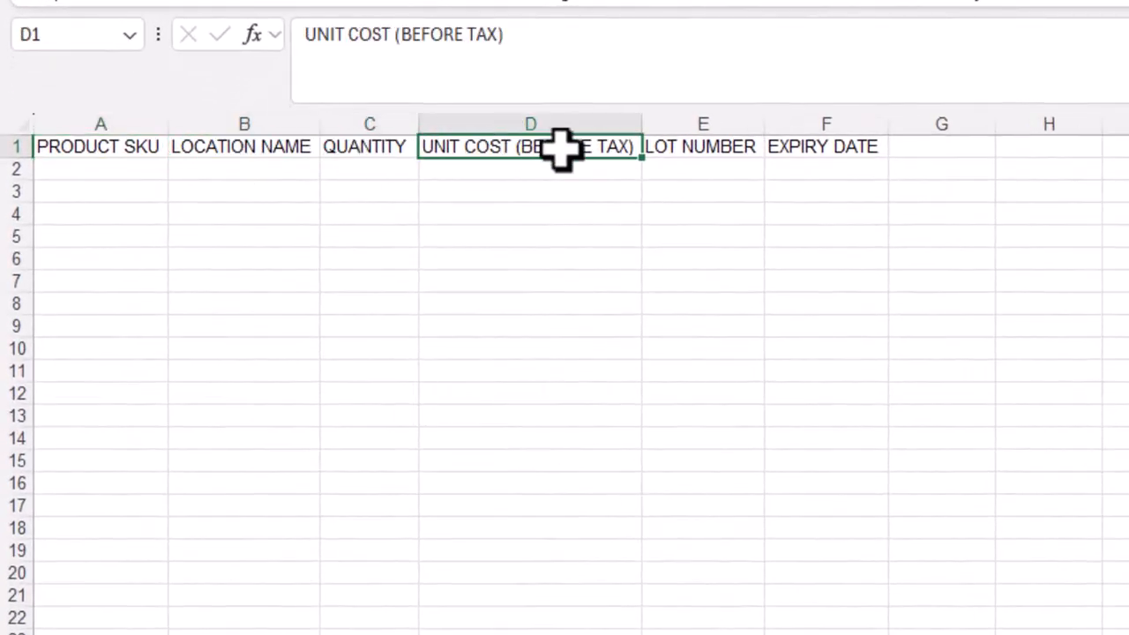
click(748, 157)
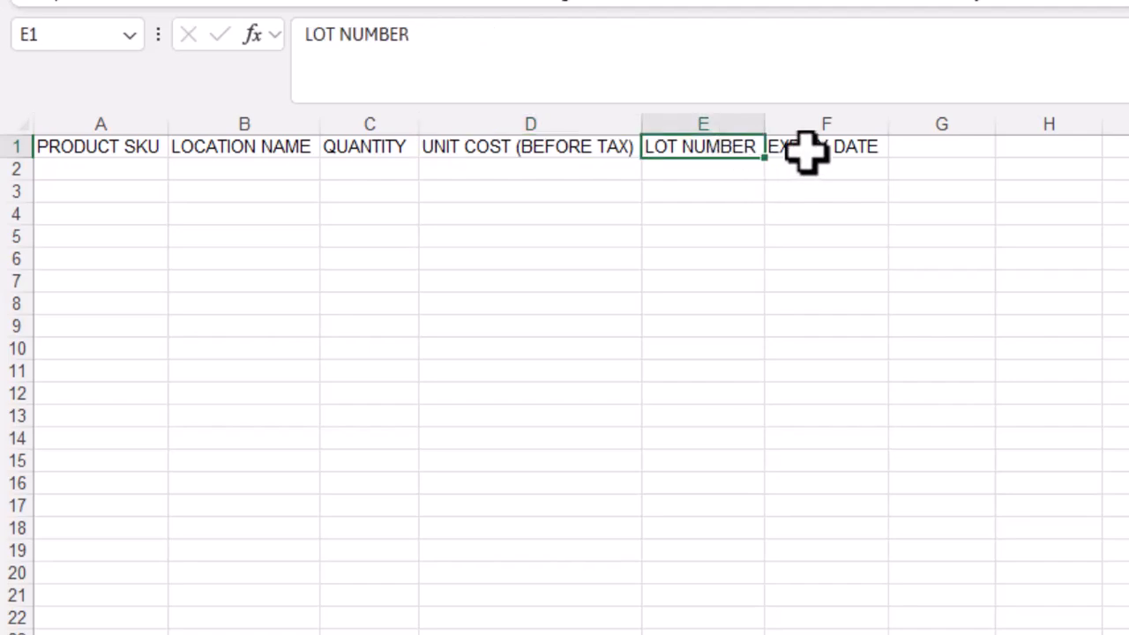
click(806, 151)
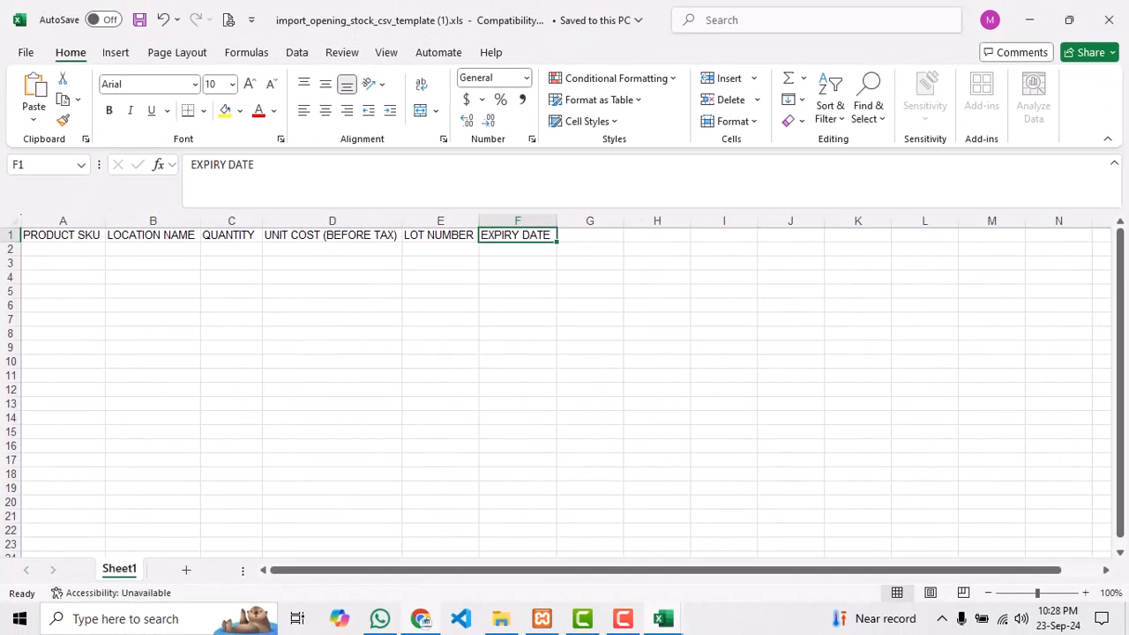
Check in Chrome's opening stock instructions whether the SKU, quantity and unit cost columns are required.
click(448, 631)
scroll(398, 333, down, 1)
double_click(457, 379)
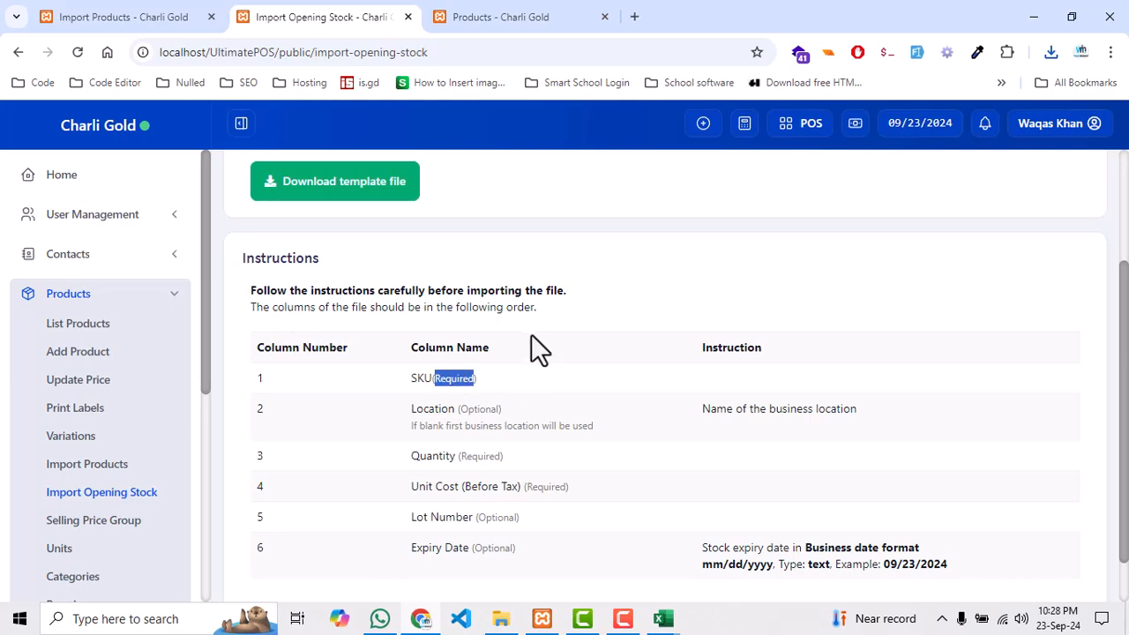
scroll(531, 333, down, 1)
double_click(474, 398)
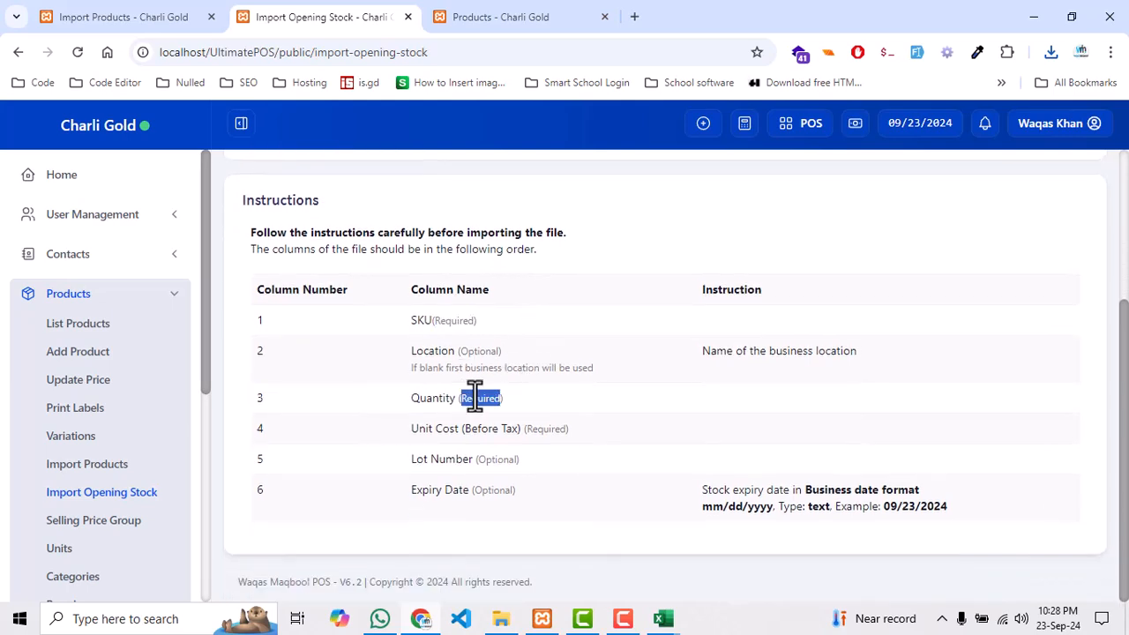
double_click(542, 429)
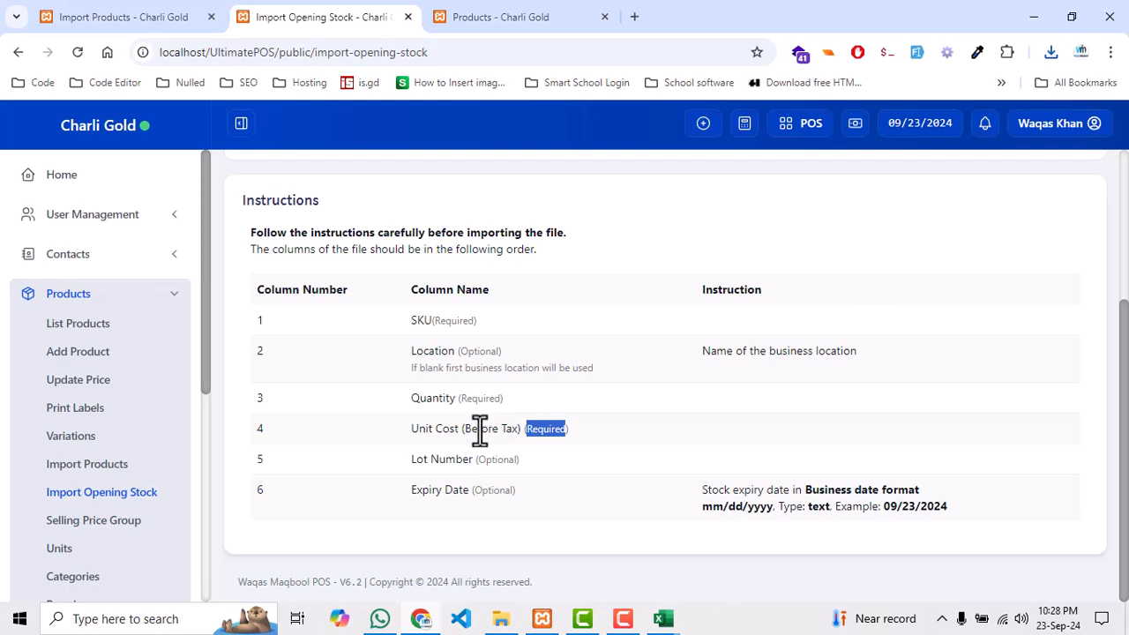
scroll(479, 430, up, 1)
double_click(448, 404)
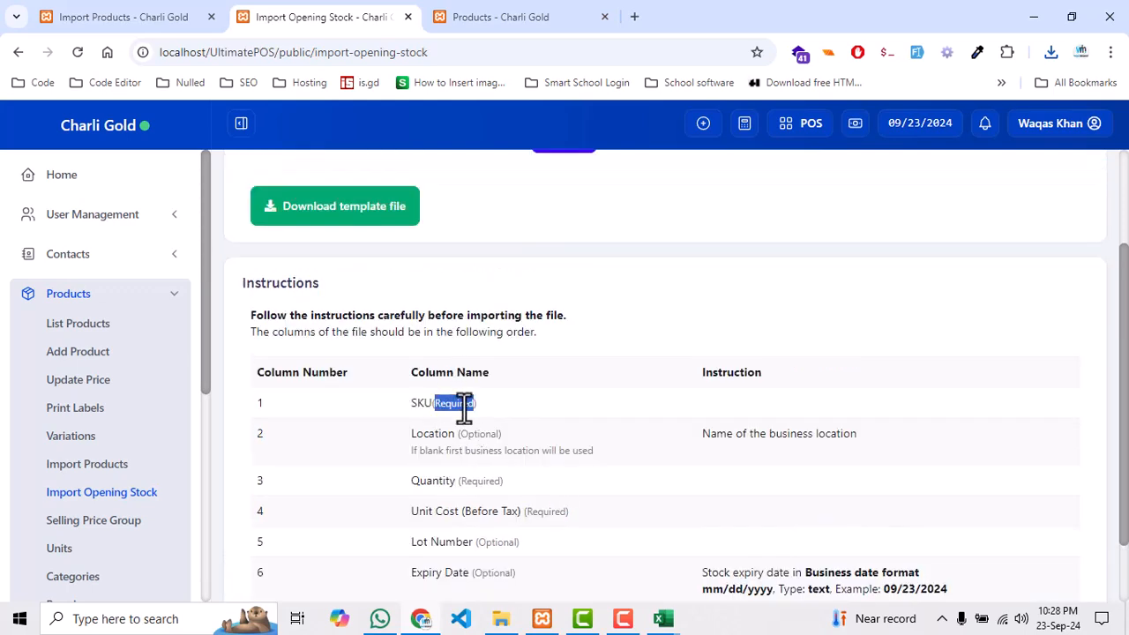
Switch to the browser tab with the product list and request an Excel download of the products.
right_click(71, 334)
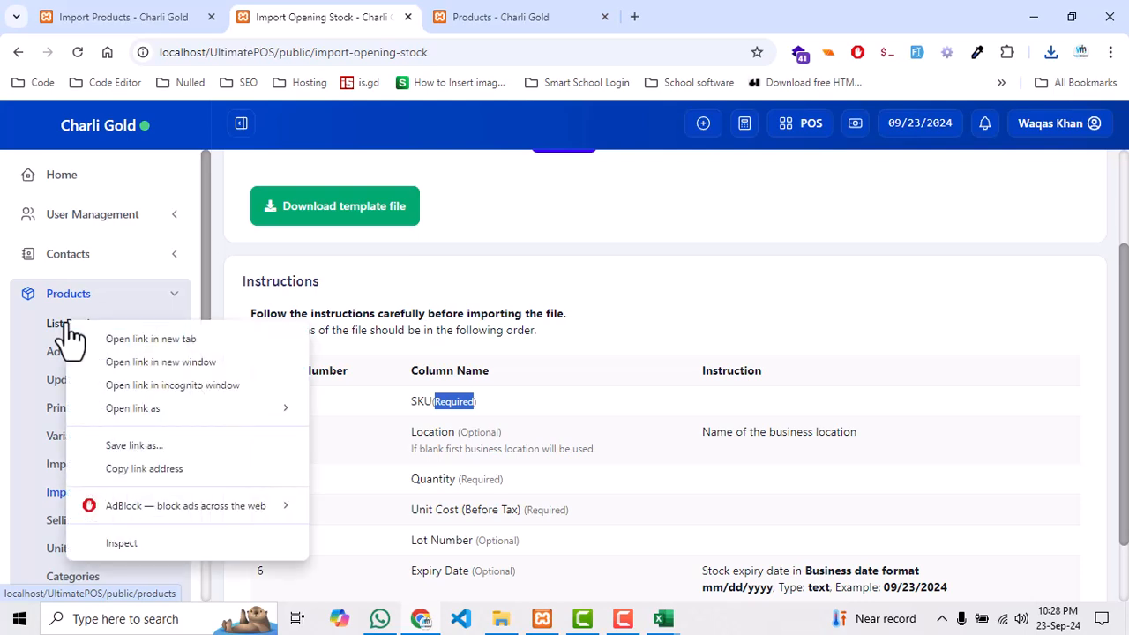
click(500, 17)
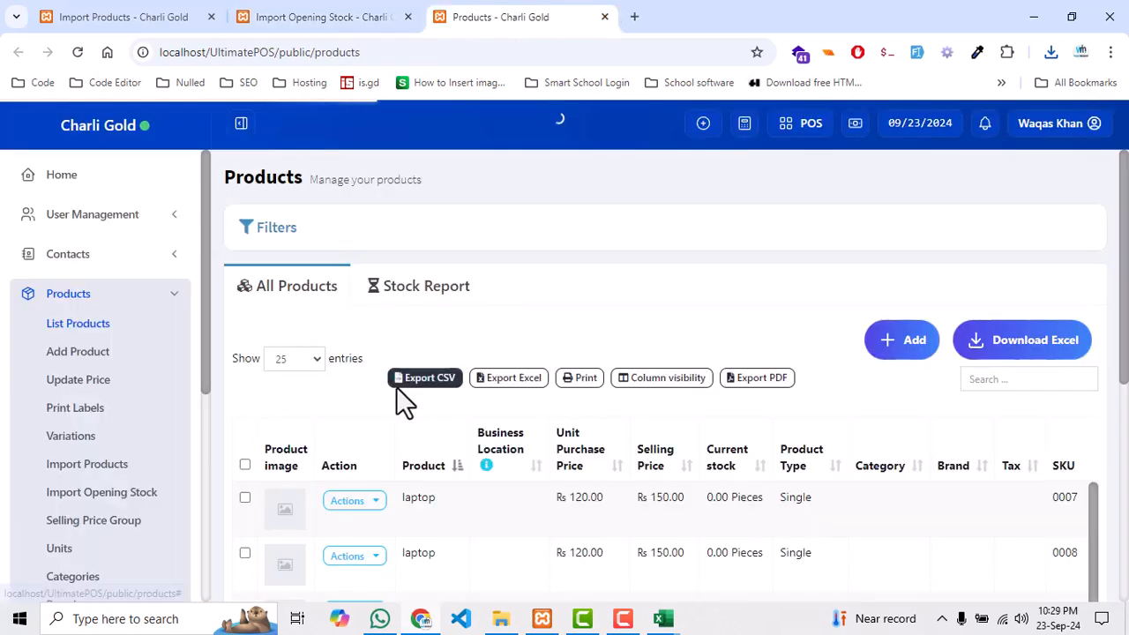
click(1003, 361)
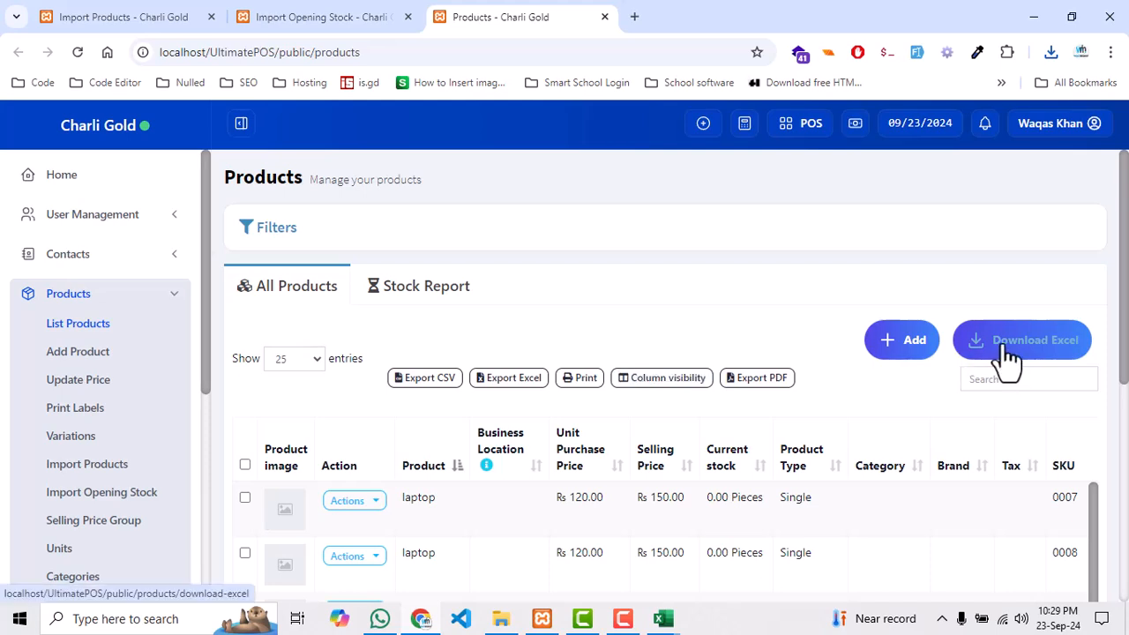
scroll(251, 432, down, 1)
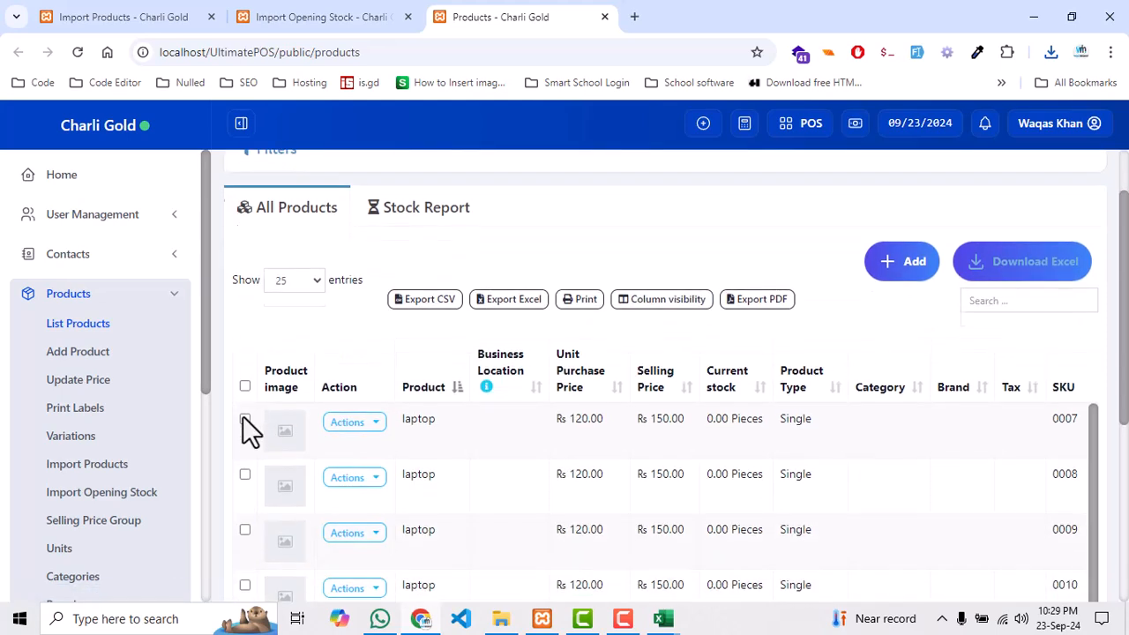
click(245, 382)
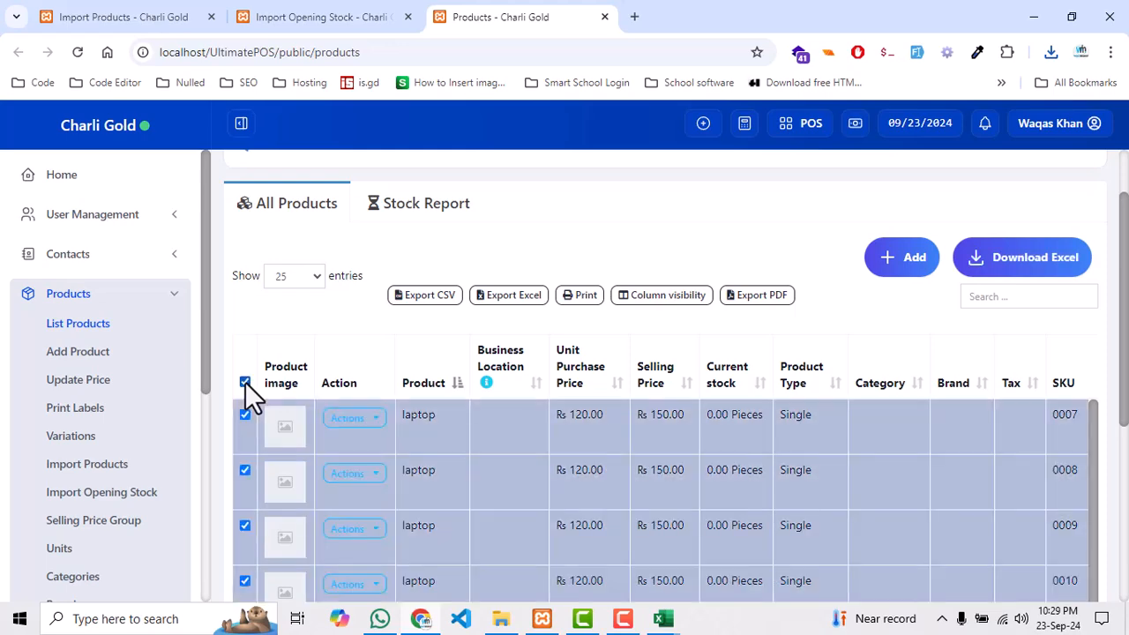
scroll(246, 382, down, 5)
scroll(262, 331, up, 3)
click(246, 300)
Select the three products listed below the laptop rows in the product list.
scroll(262, 368, down, 1)
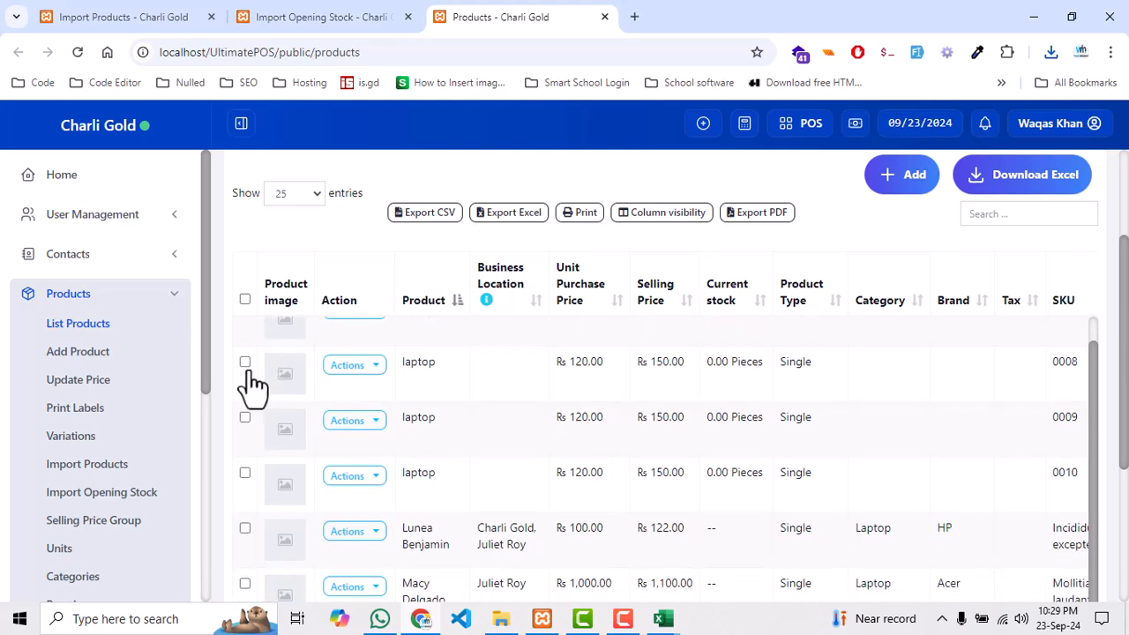
scroll(238, 428, down, 2)
click(244, 445)
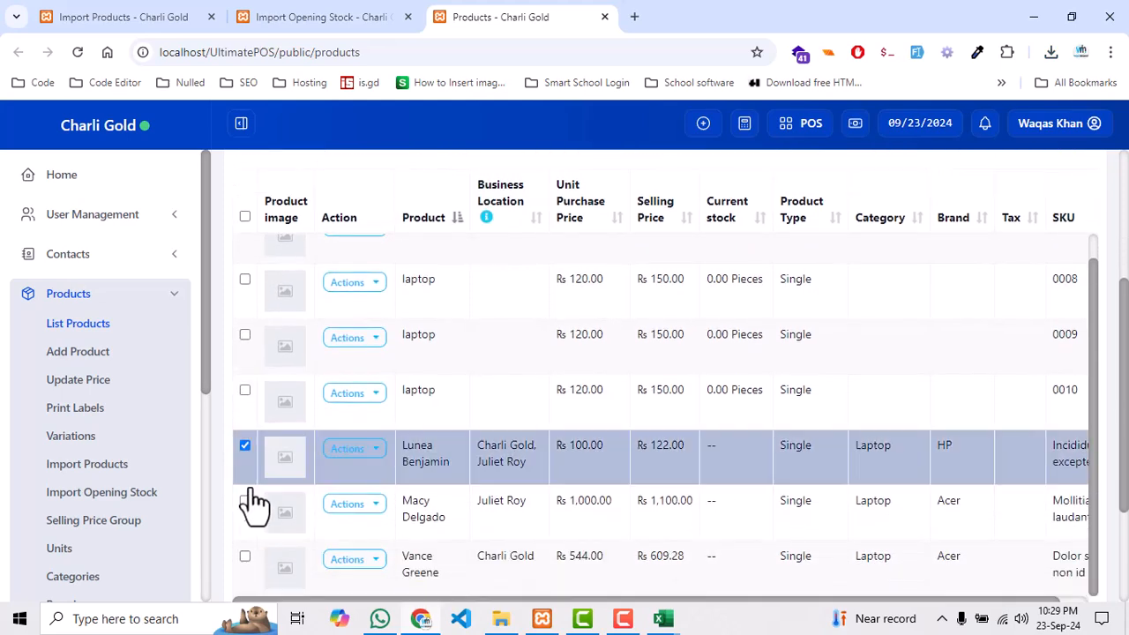
click(244, 501)
click(244, 558)
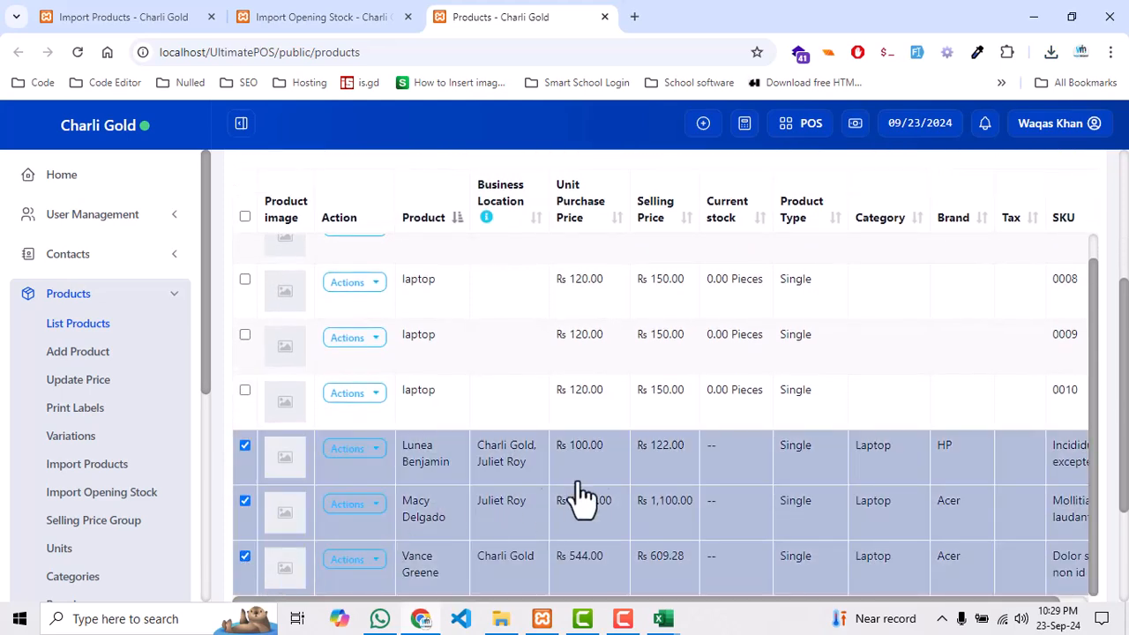
Download the product list to the Downloads folder as products-export-2024-09-23.xlsx and open the file in Excel.
scroll(882, 370, up, 1)
scroll(971, 399, up, 3)
click(1011, 351)
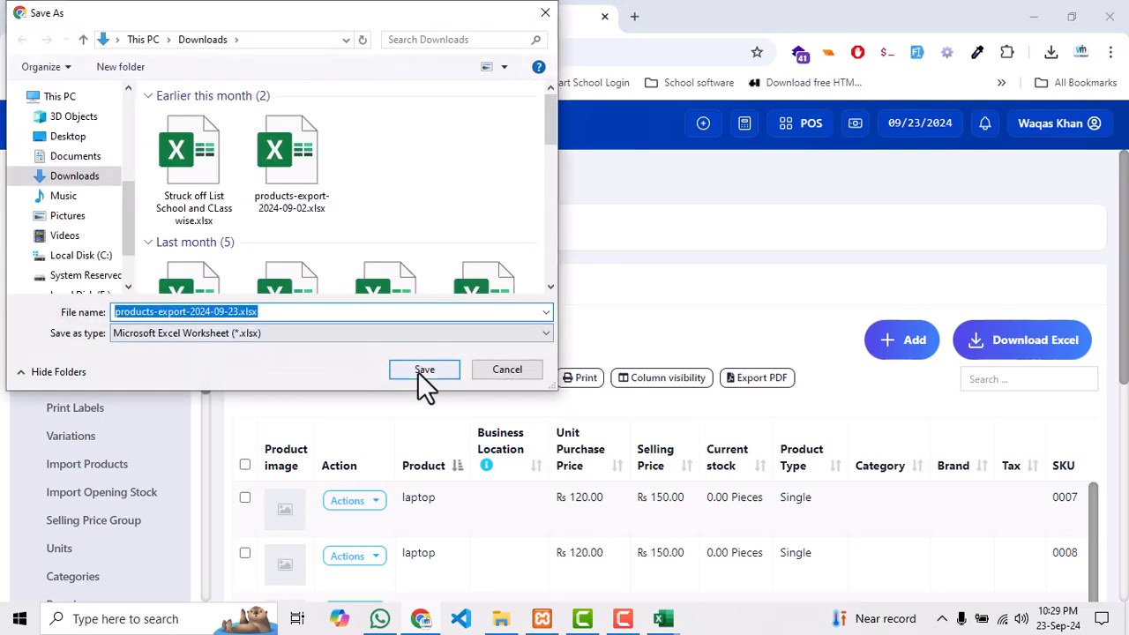
click(425, 370)
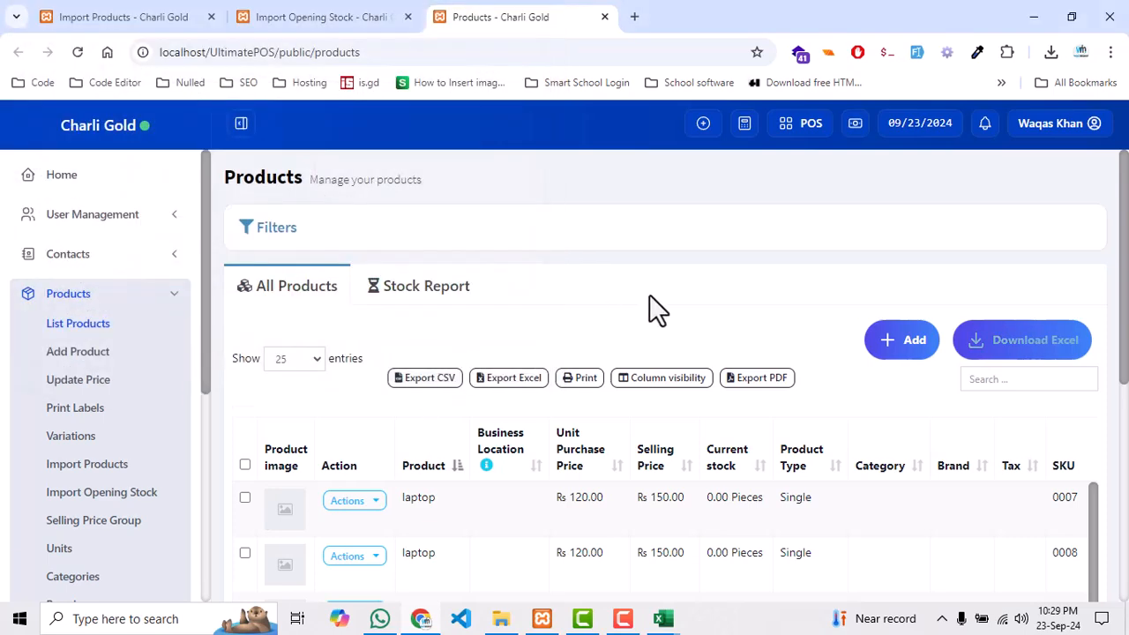
click(1052, 52)
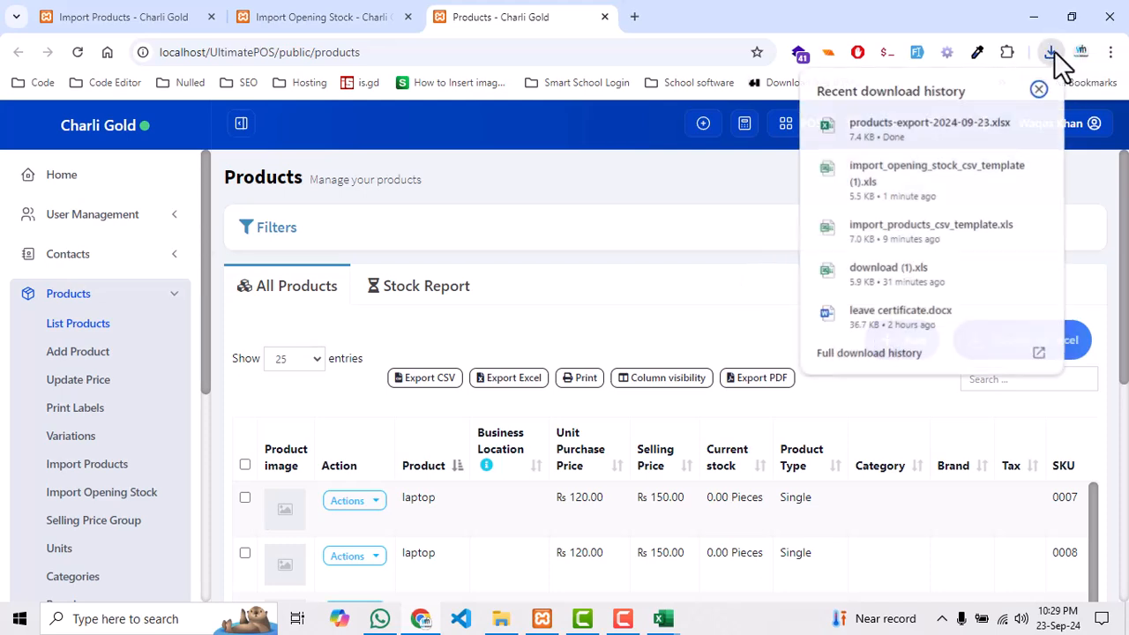
click(921, 121)
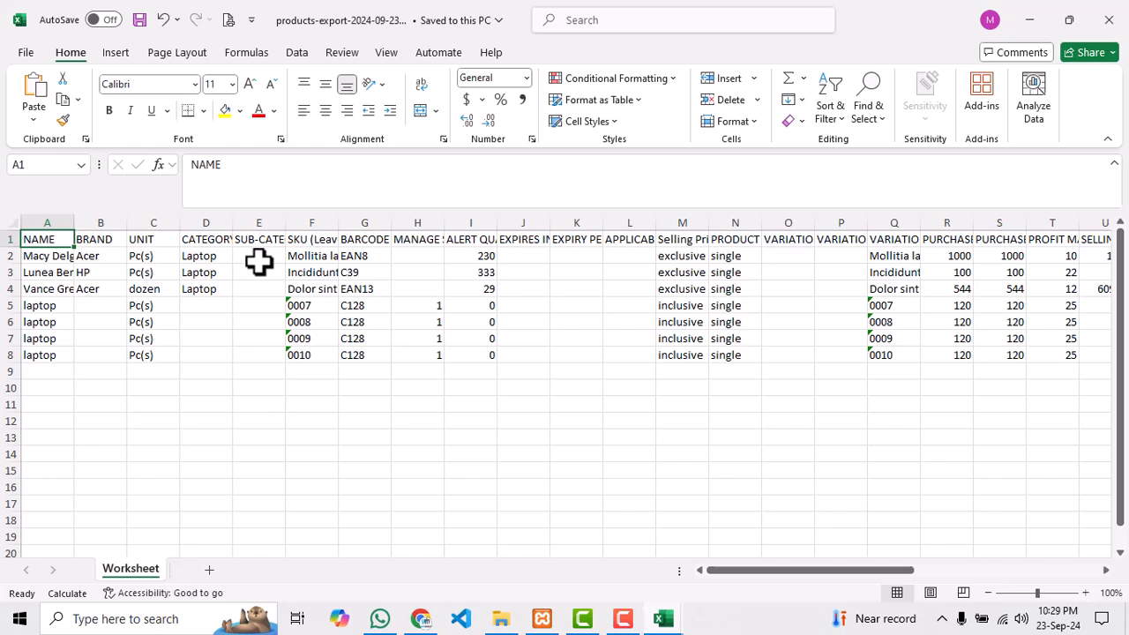
Examine the column headings of the exported product list from NAME through LOCATIONS, and return to the first columns.
key(Right)
key(Right)
key(Right)
key(Right)
key(Right)
key(Right)
key(Right)
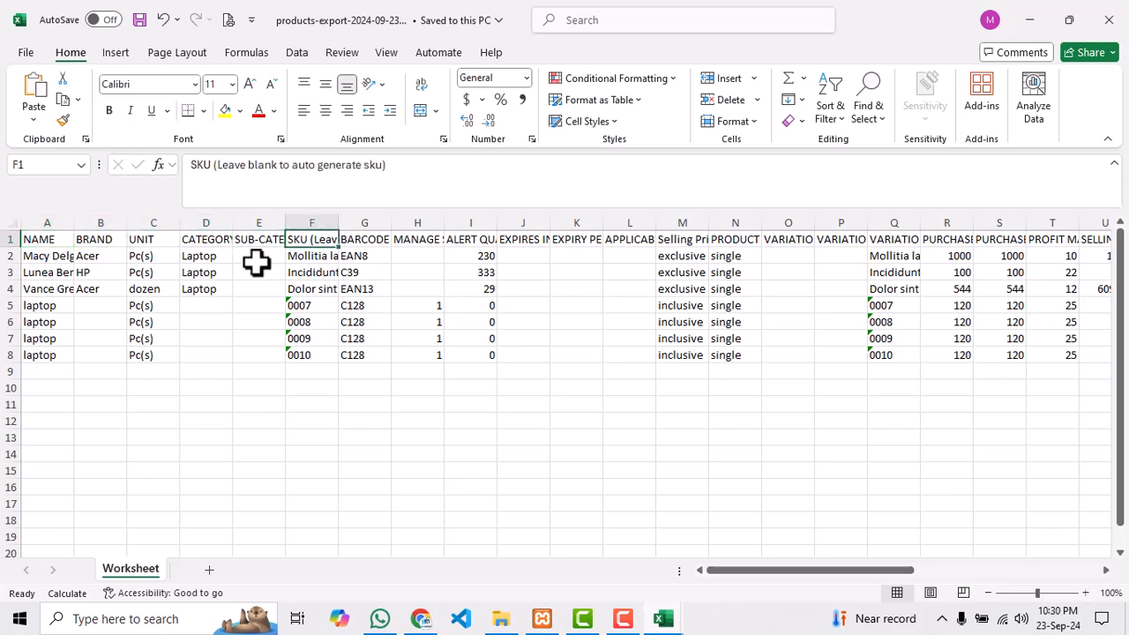
key(Right)
key(Right)
key(Right)
key(Right)
key(Right)
key(Right)
key(Right)
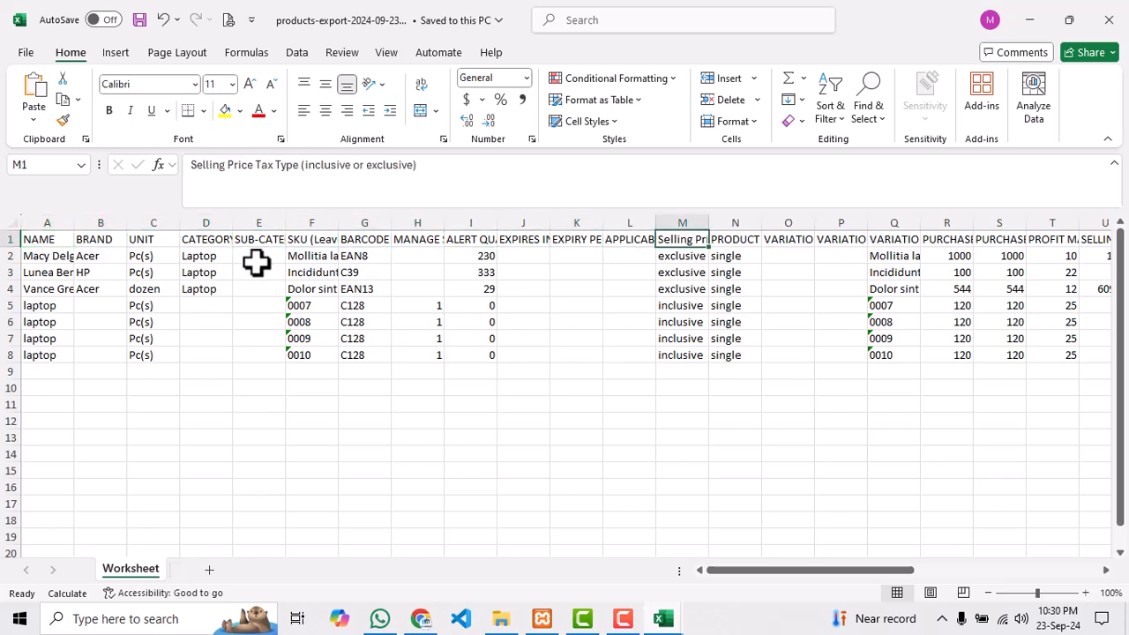
key(Right)
key(Right)
key(Right)
key(Right)
key(Right)
key(Right)
key(Right)
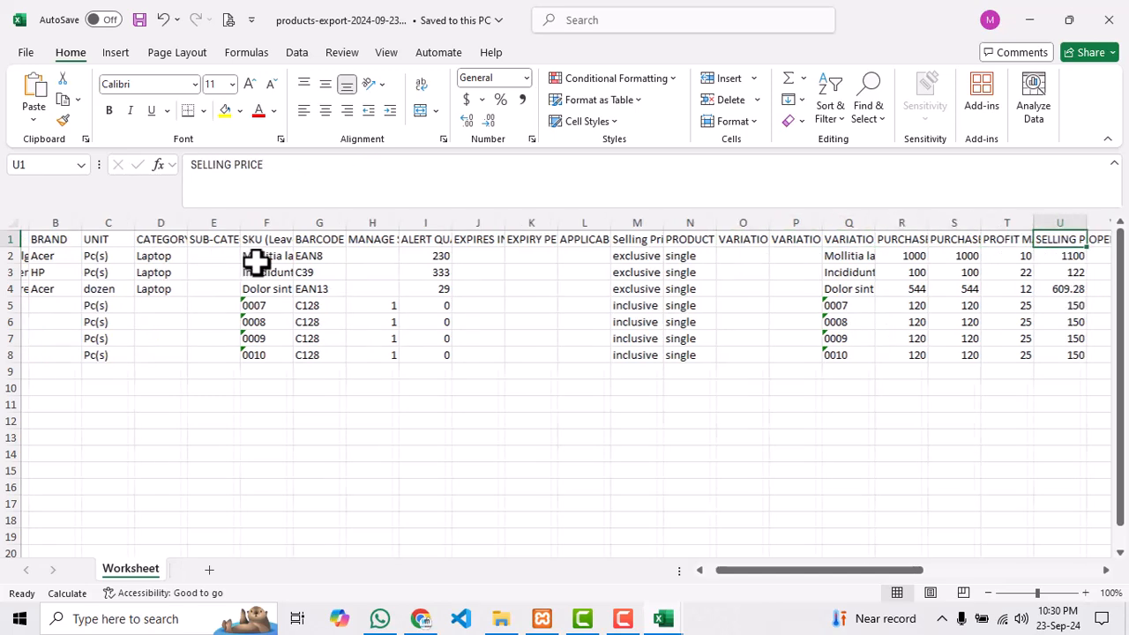
key(Right)
key(Right)
key(Right)
key(Right)
key(Right)
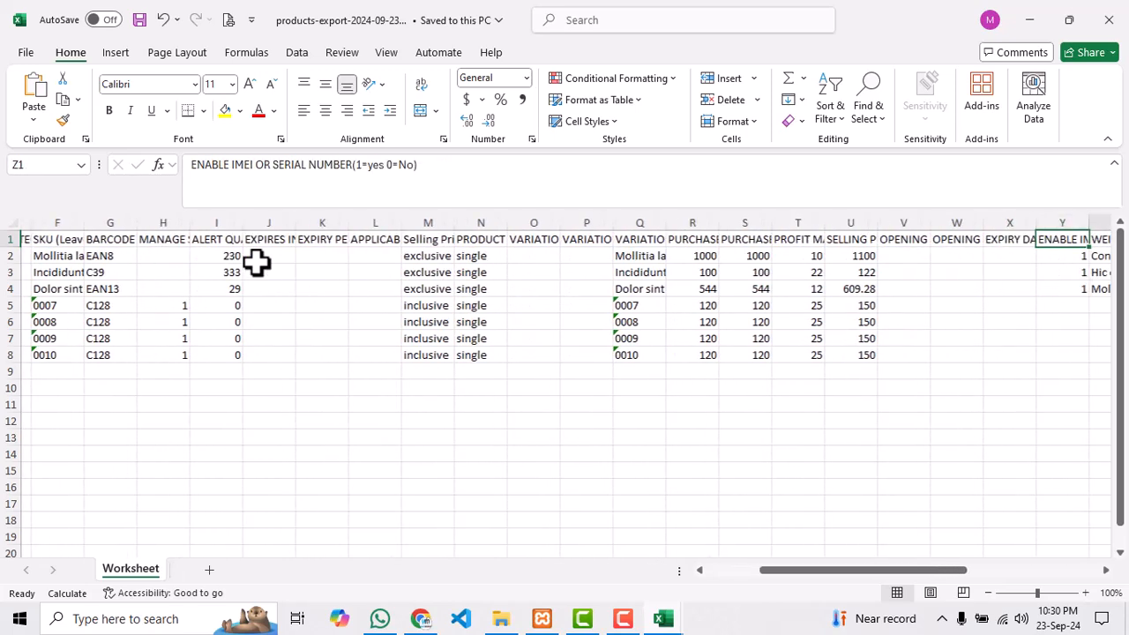
key(Right)
key(Right)
key(Right)
key(Right)
key(Right)
key(Right)
key(Right)
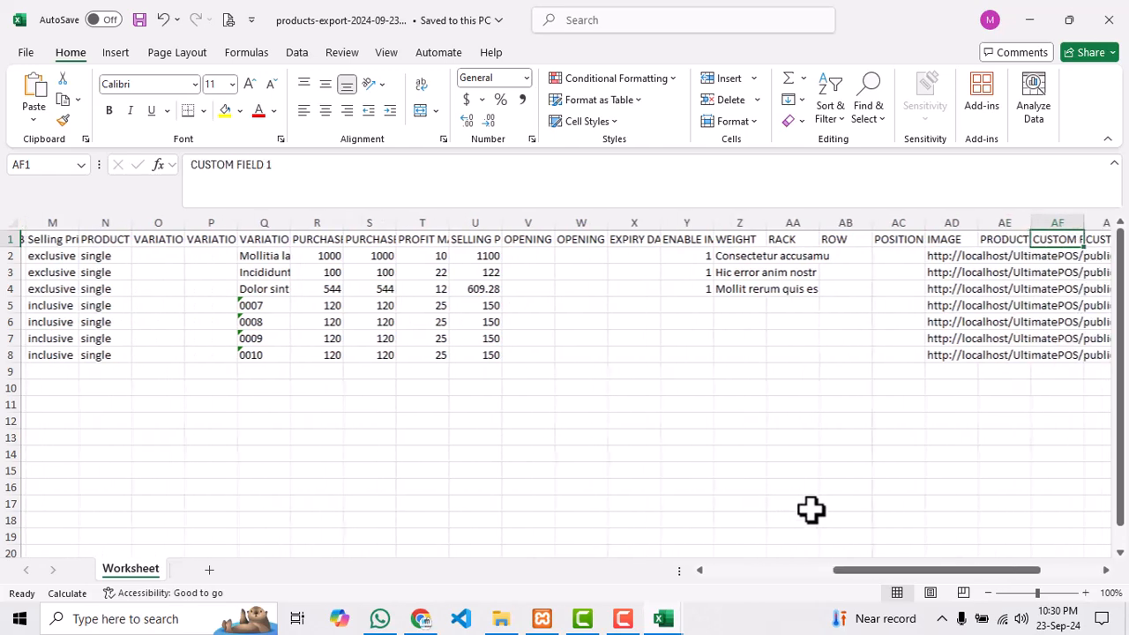
key(Right)
key(Right)
key(Right)
key(Right)
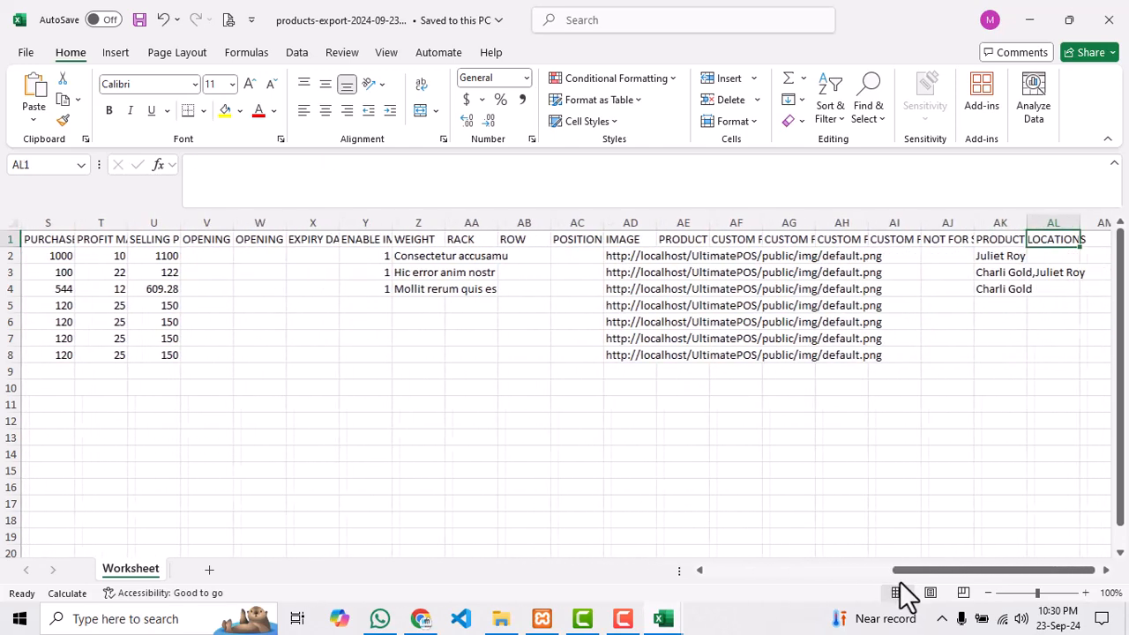
key(Right)
key(Right)
key(Right)
drag(929, 572, 310, 459)
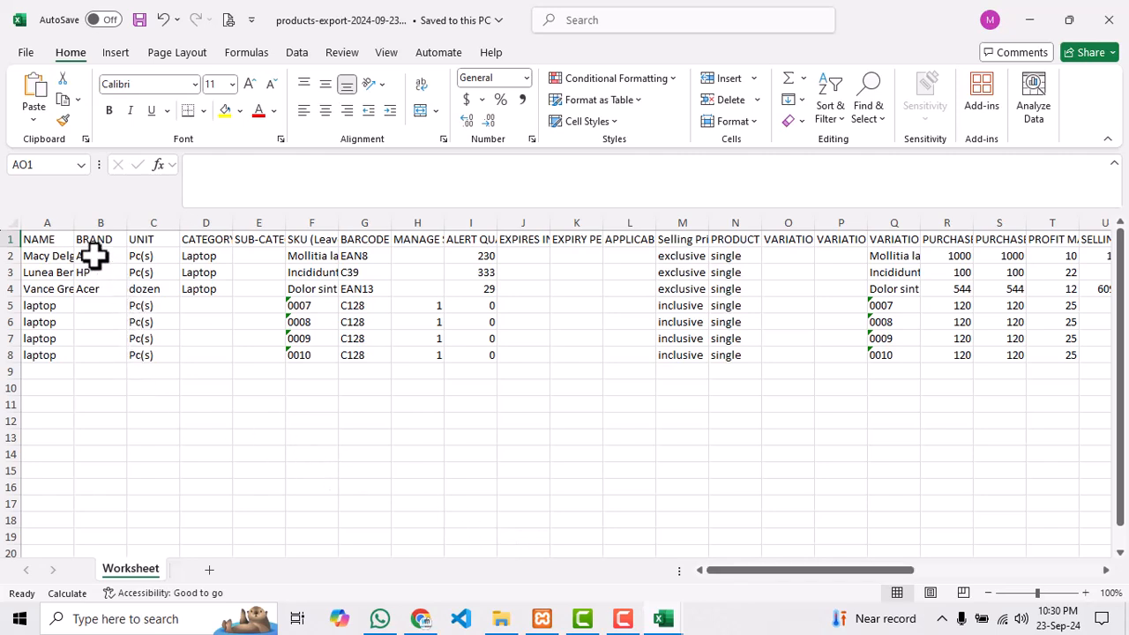
Copy the four laptop SKUs 0007 to 0010 from the product export into import_opening_stock_csv_template (1).xls under PRODUCT SKU, starting at A2.
click(306, 255)
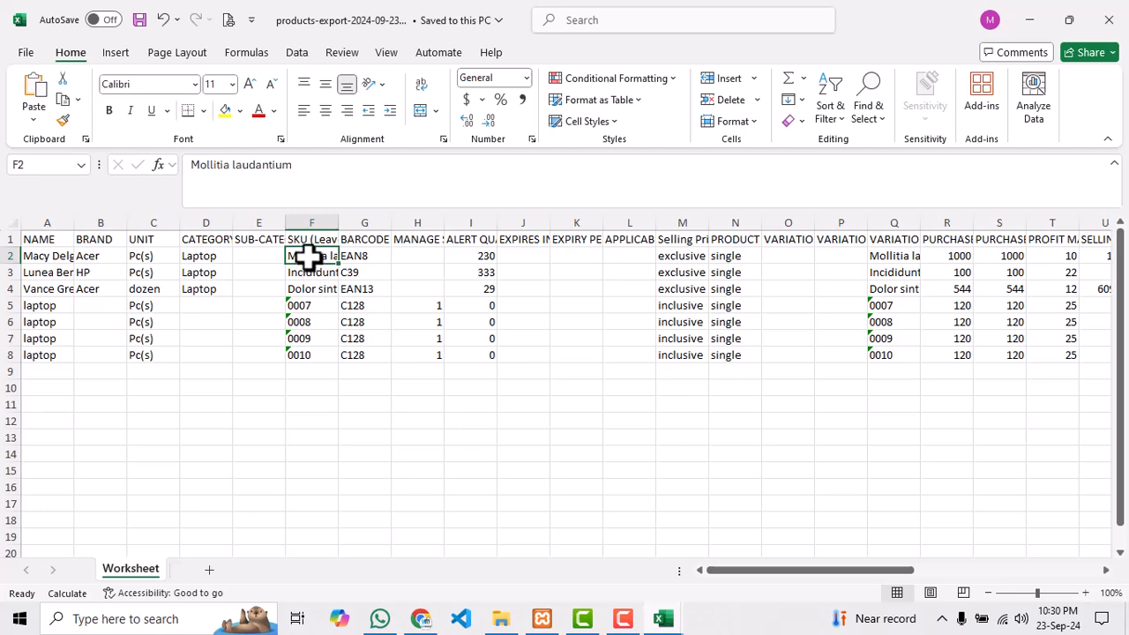
scroll(307, 306, down, 1)
scroll(305, 309, up, 1)
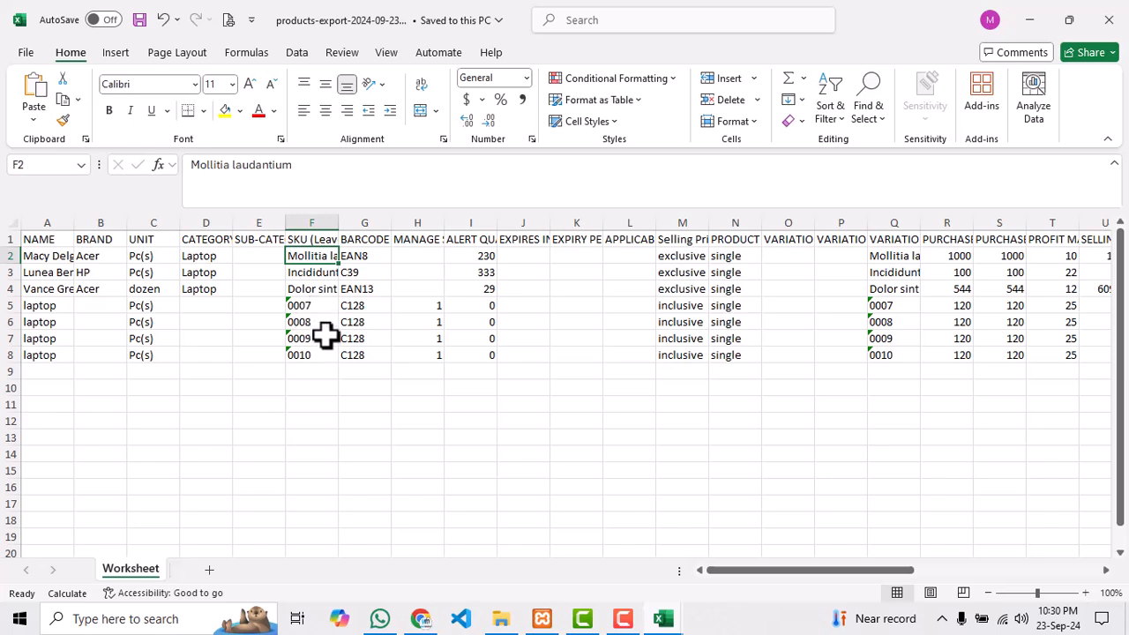
drag(306, 303, 305, 354)
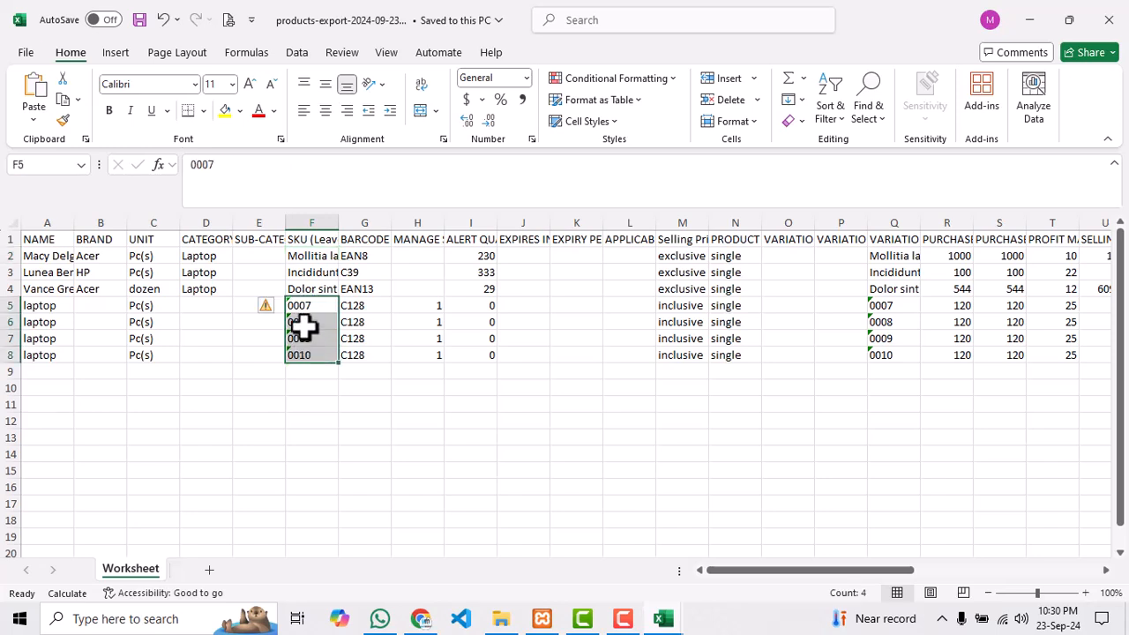
right_click(304, 326)
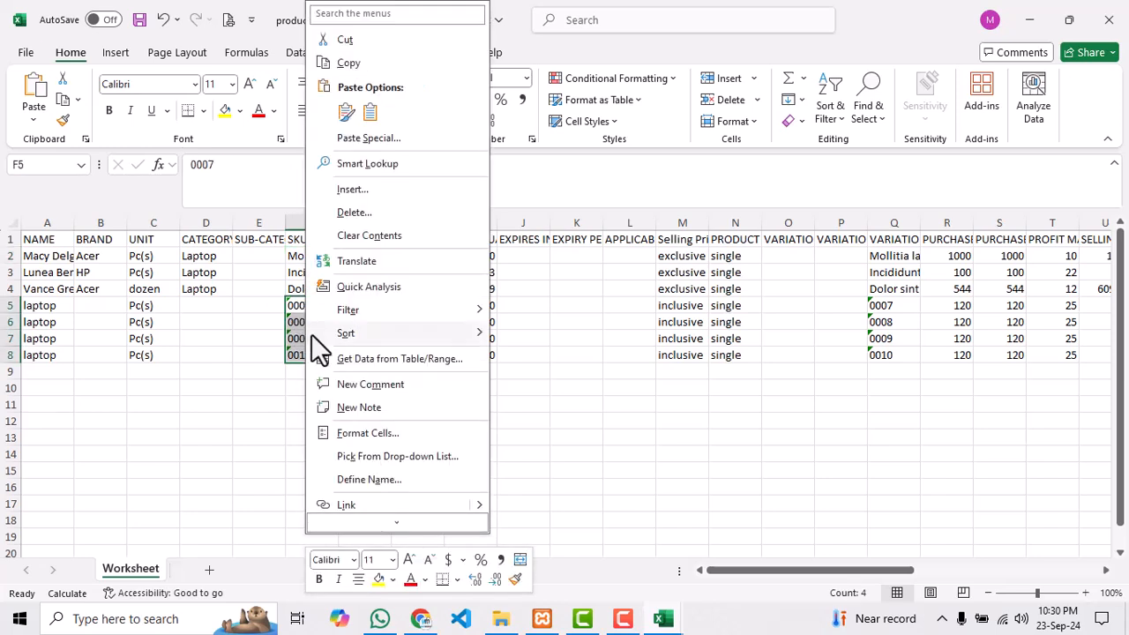
click(350, 77)
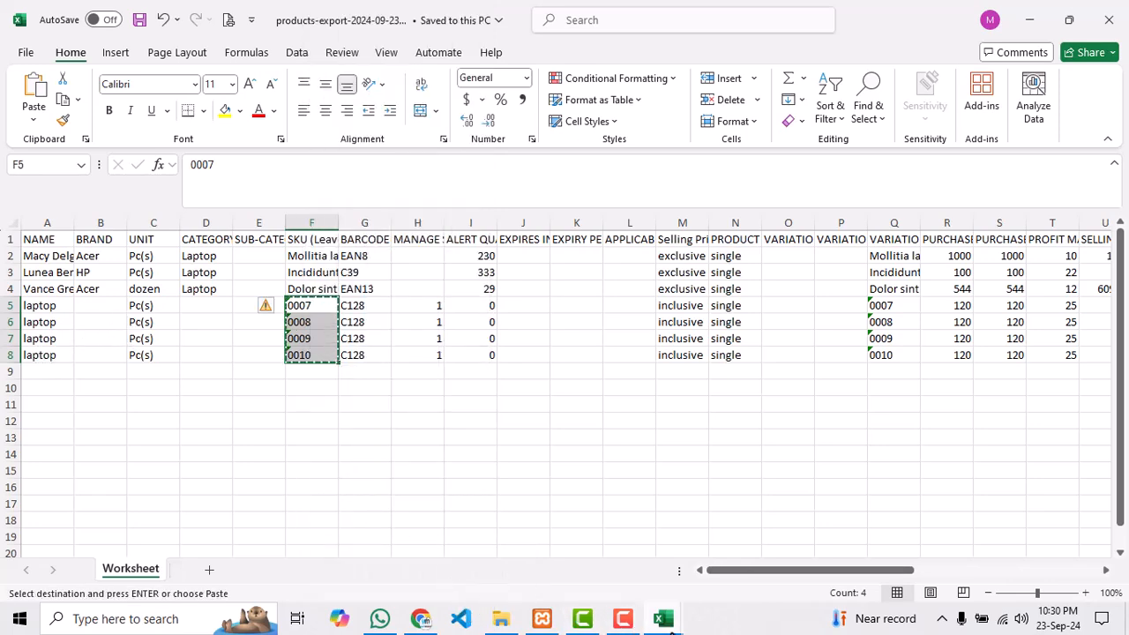
click(660, 629)
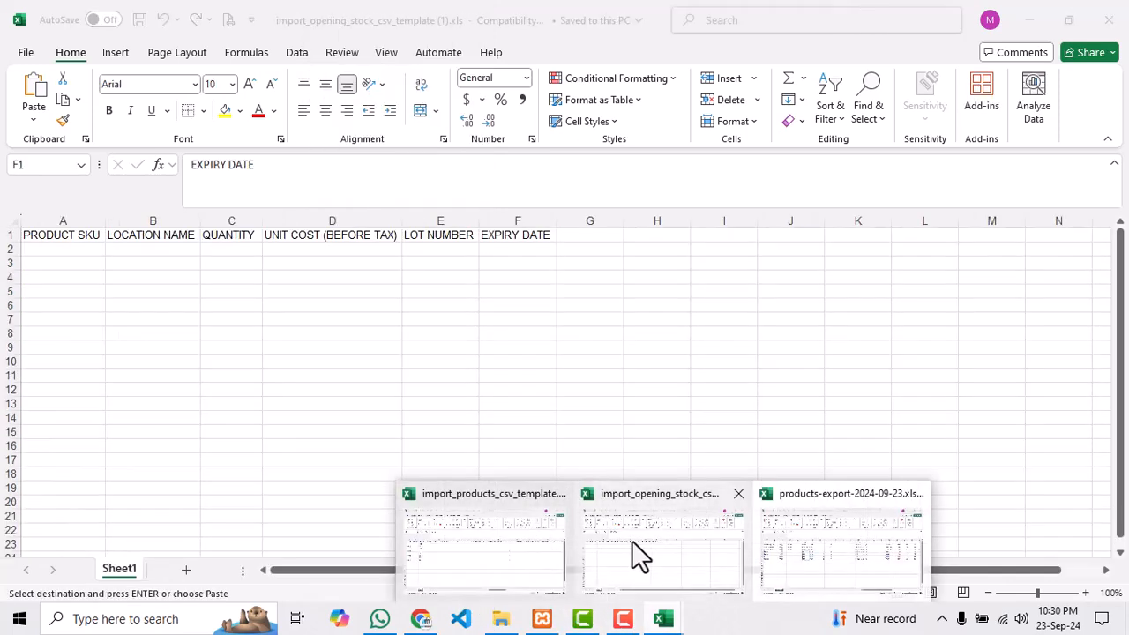
click(640, 554)
click(65, 251)
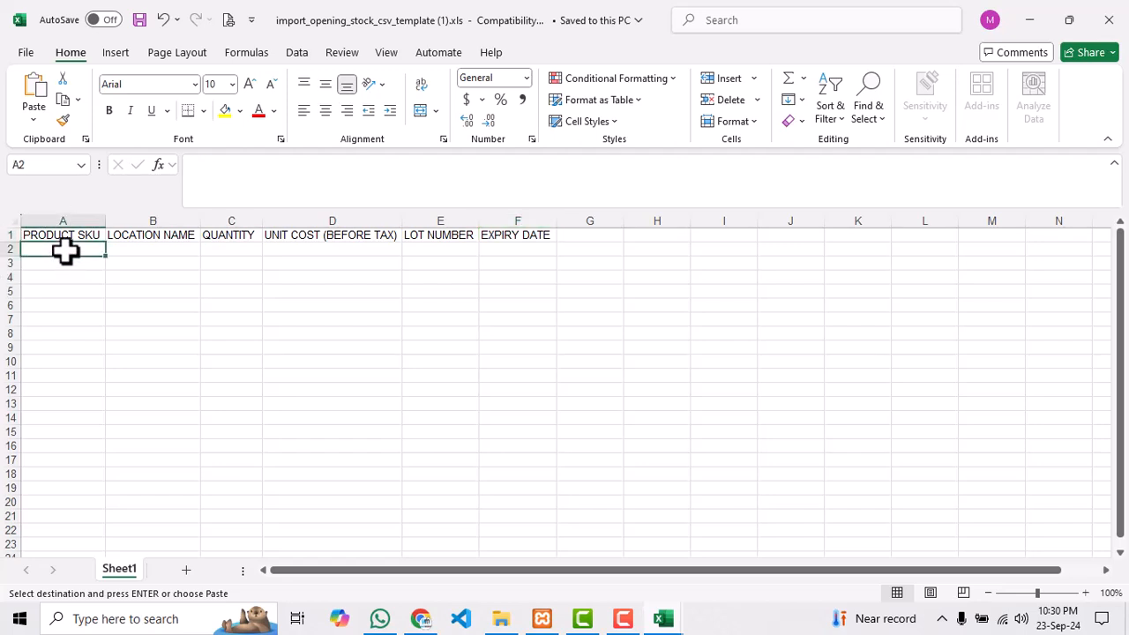
key(ctrl+v)
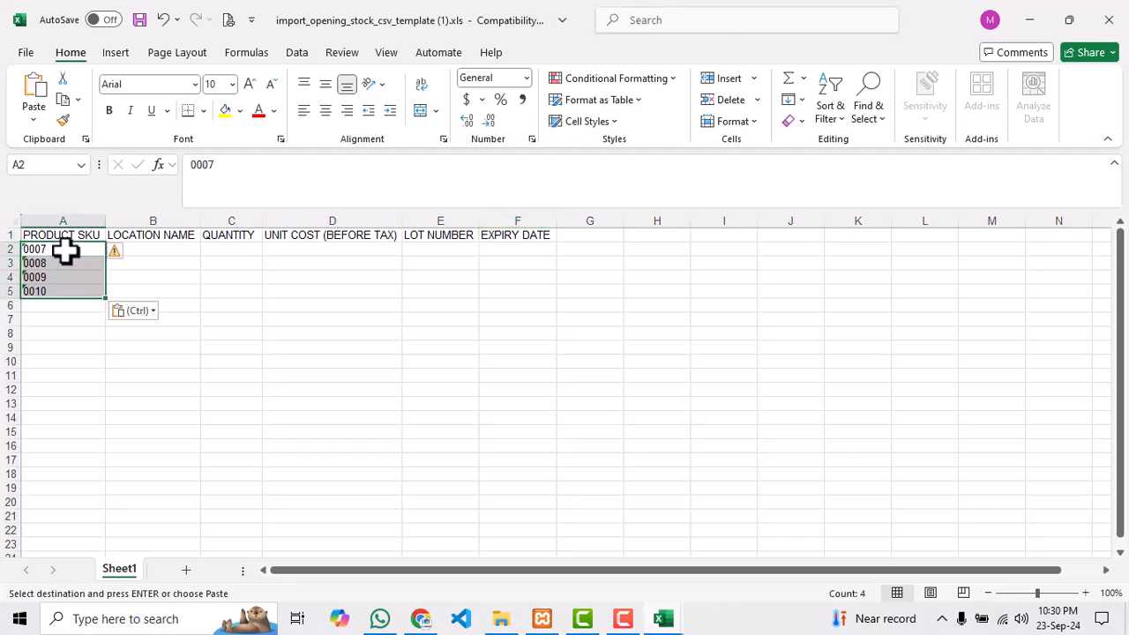
Enter the quantities 45, 54, 45 and 45 for SKUs 0007 to 0010, leaving the location names blank.
click(150, 252)
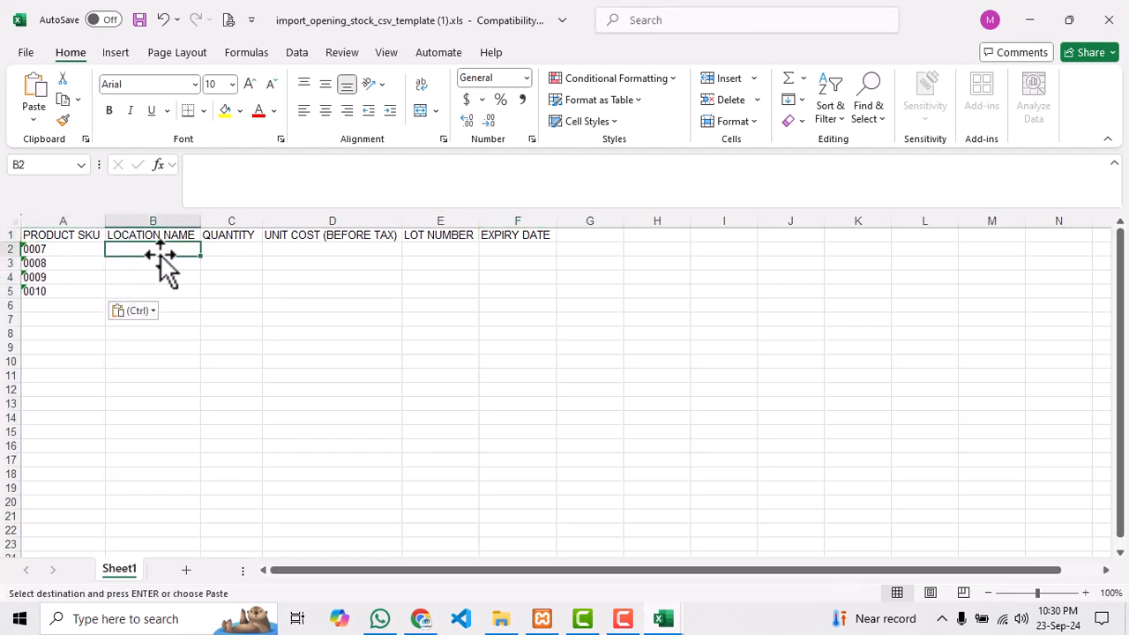
click(232, 251)
text(45)
key(Return)
text(54)
key(Return)
text(45)
key(Return)
text(4)
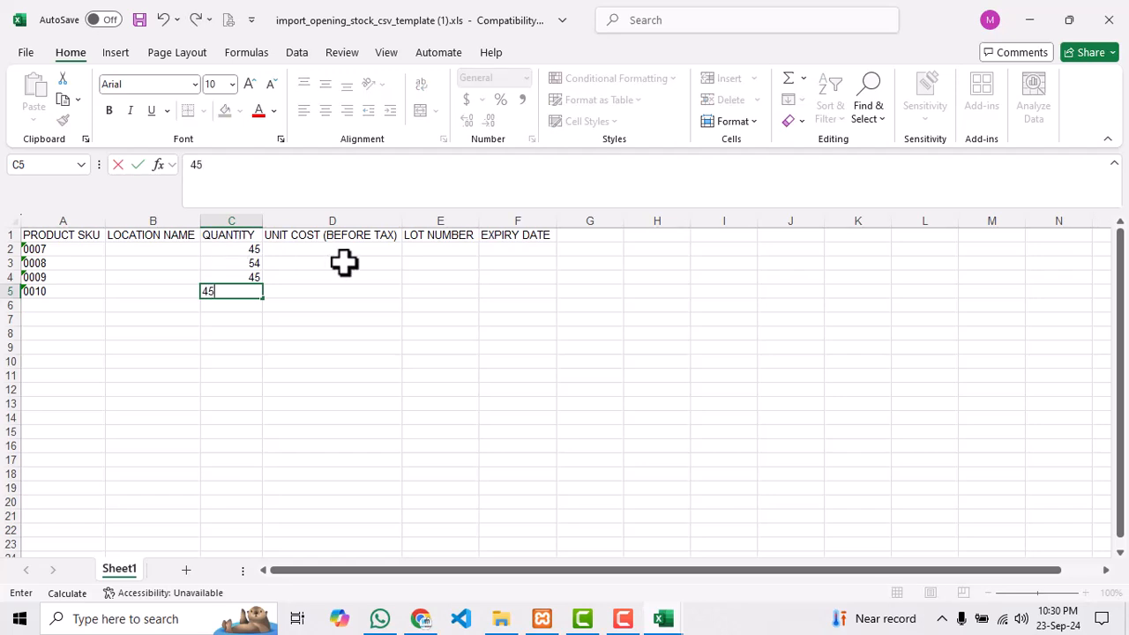
Enter the unit costs before tax 10, 10, 50 and 40 for the four SKUs and save the workbook.
click(355, 249)
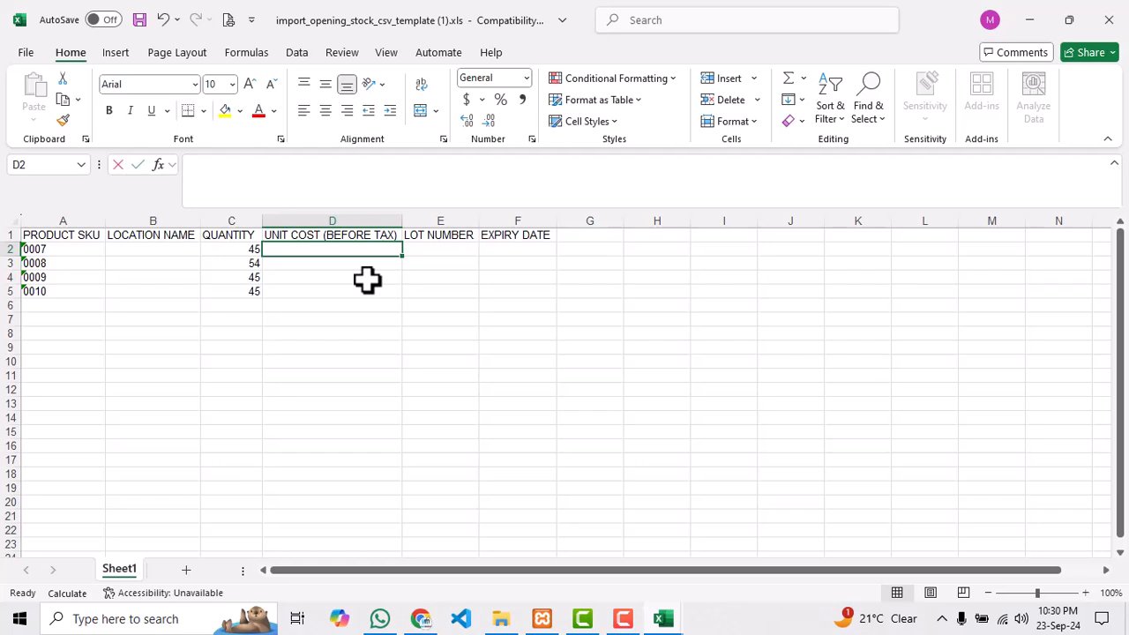
text(10)
key(Return)
text(10)
key(Return)
text(50)
key(Return)
text(40)
key(Return)
key(ctrl+s)
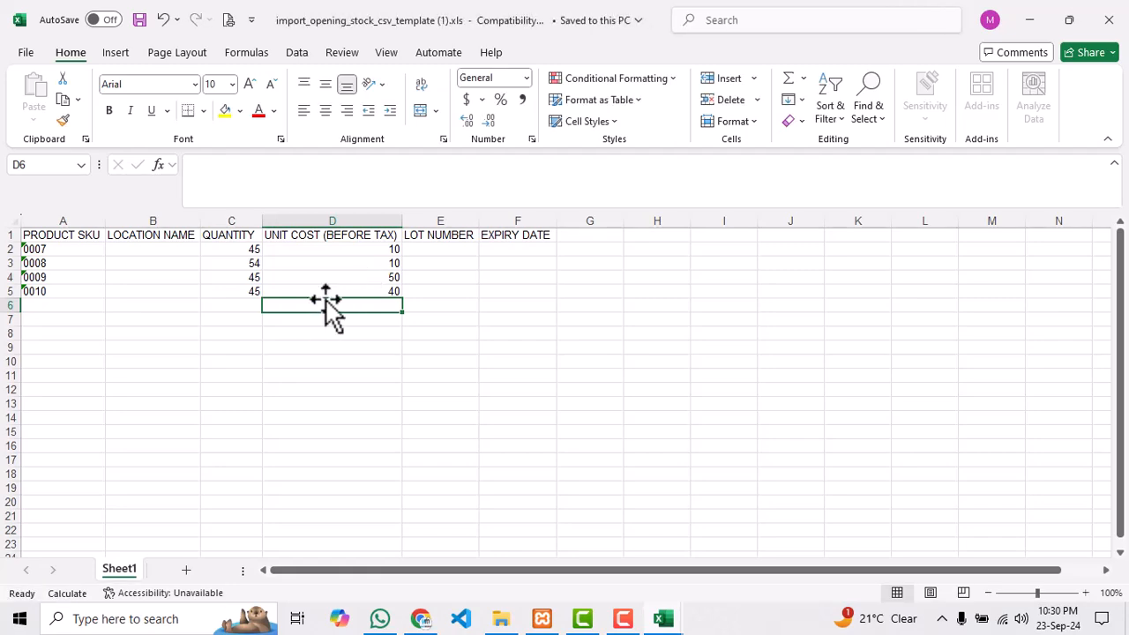
Switch to the Import Opening Stock page in Chrome, choose import_opening_stock_csv_template (1).xls from Downloads and submit it for import.
click(422, 619)
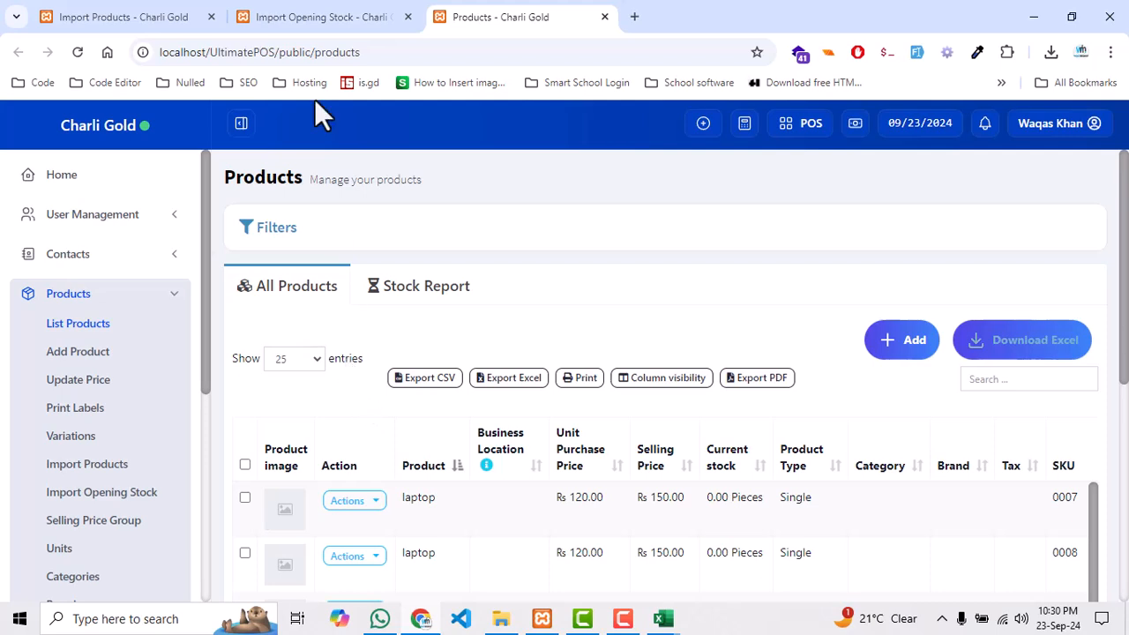
click(326, 17)
scroll(371, 309, up, 2)
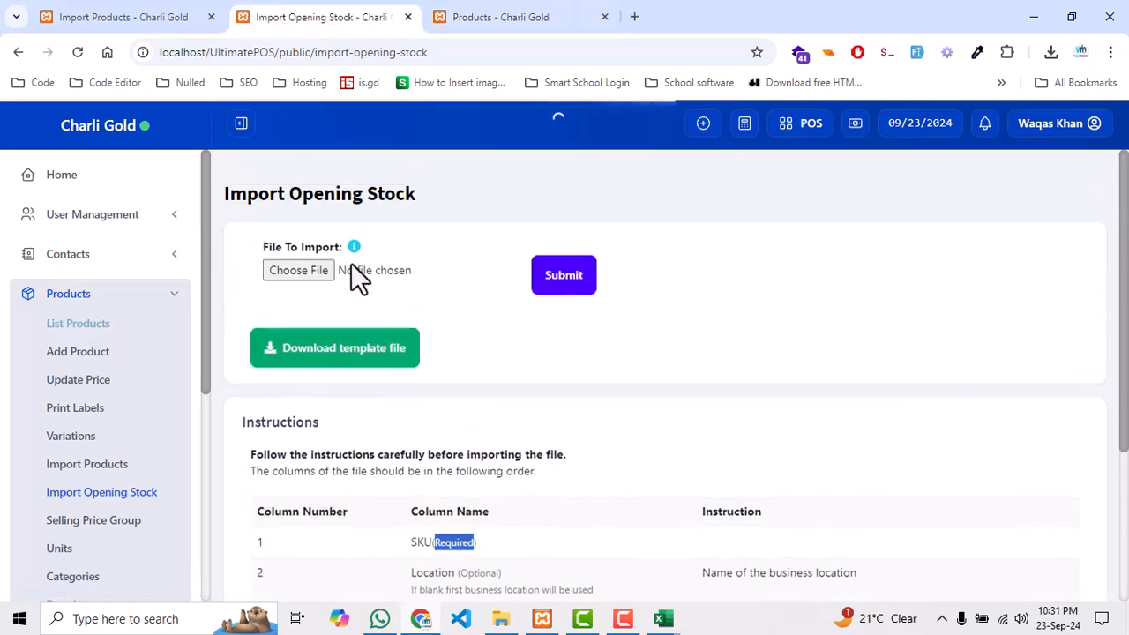
click(298, 272)
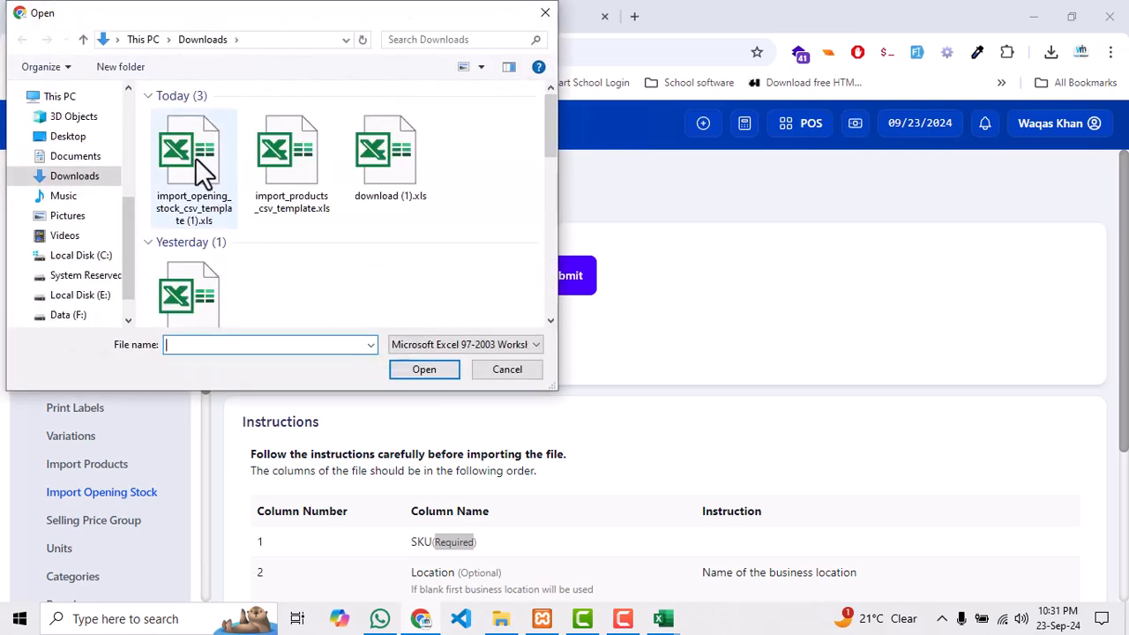
double_click(194, 161)
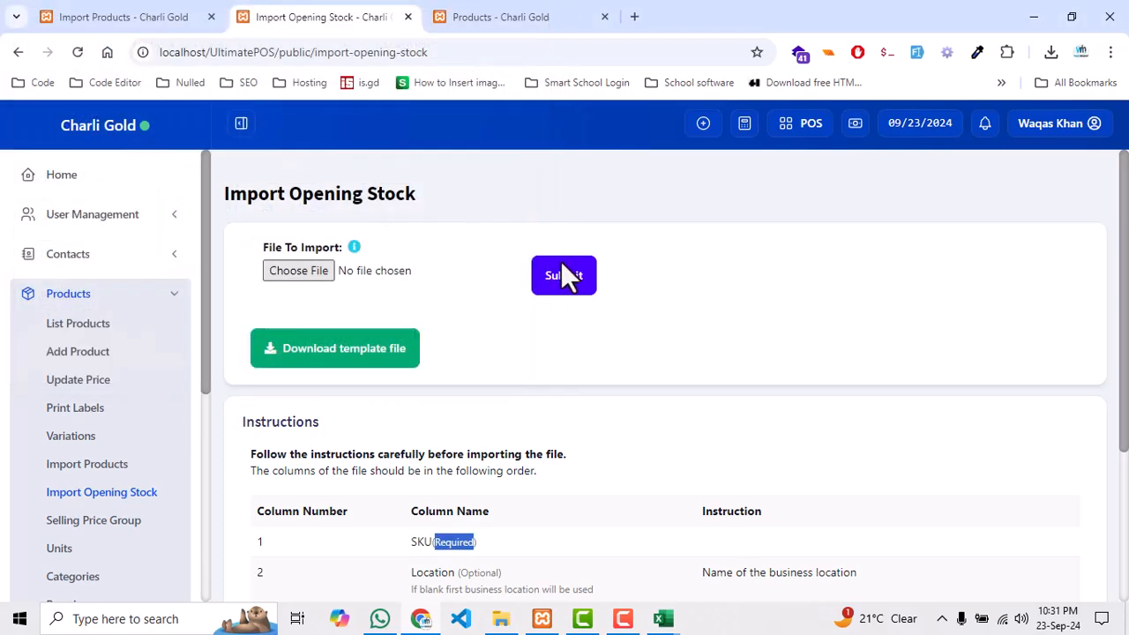
click(564, 276)
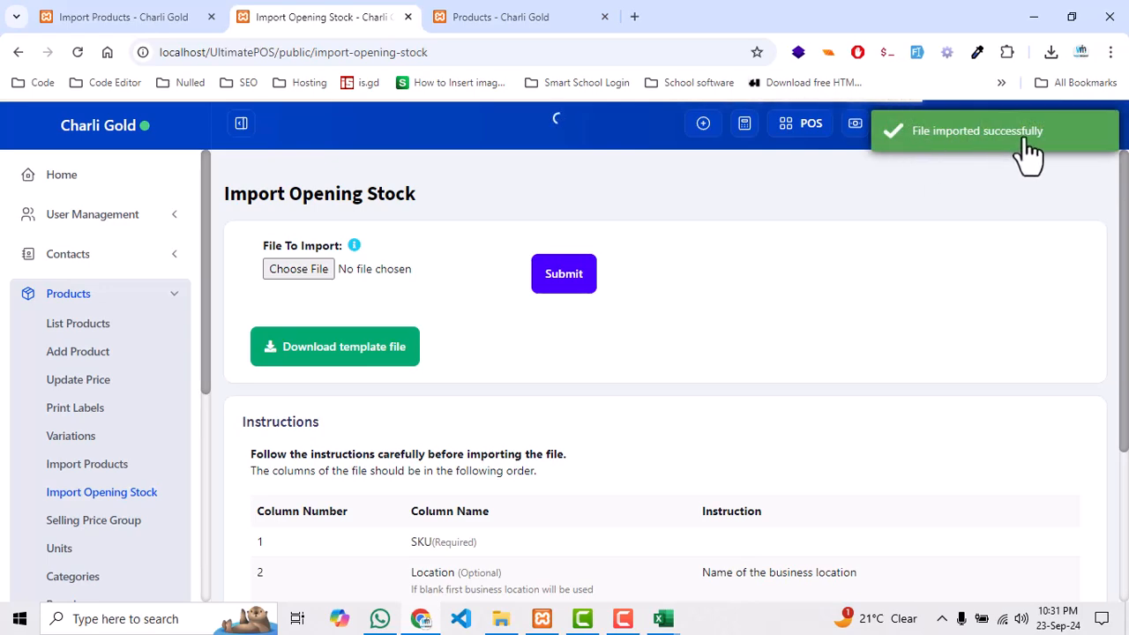
Reload the product list in its browser tab and check the current stock of the laptop products.
click(504, 19)
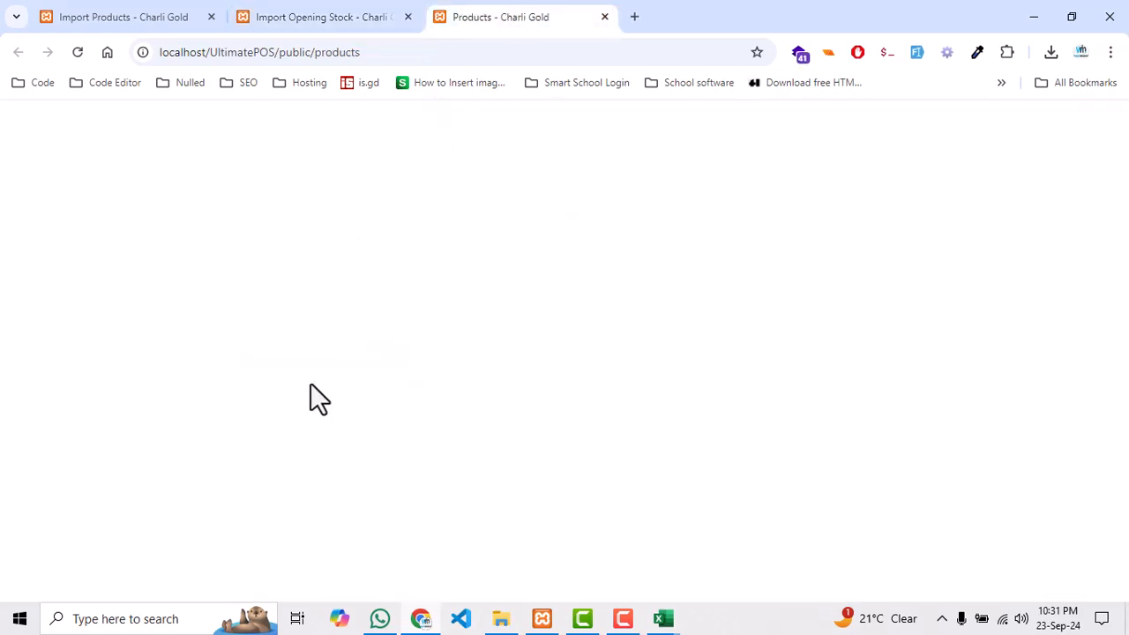
scroll(573, 494, down, 1)
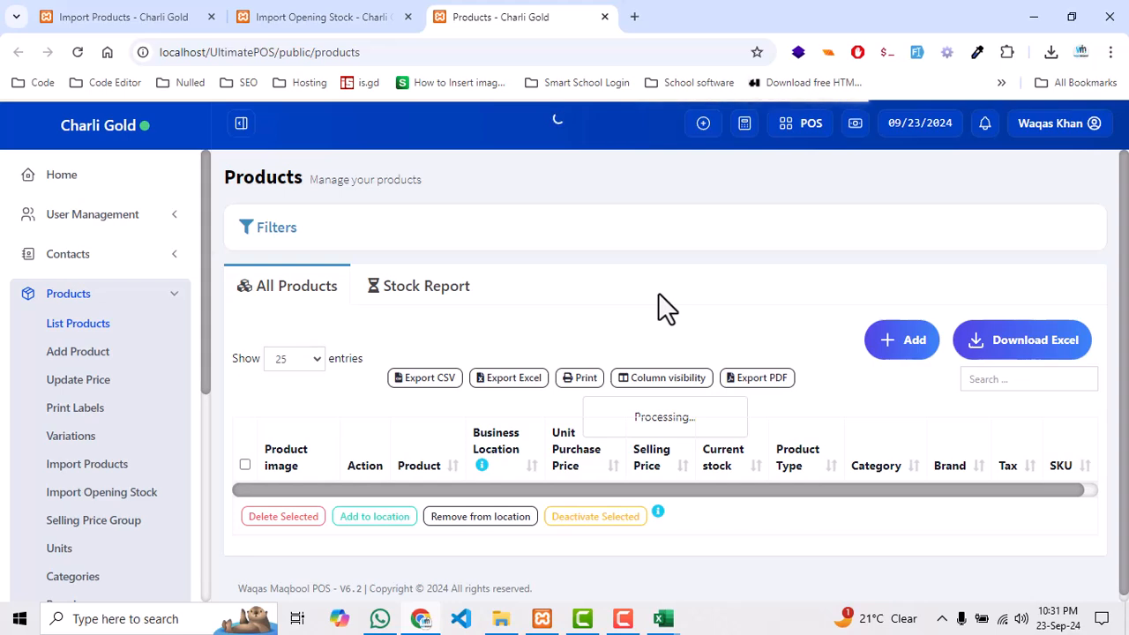
scroll(662, 282, down, 1)
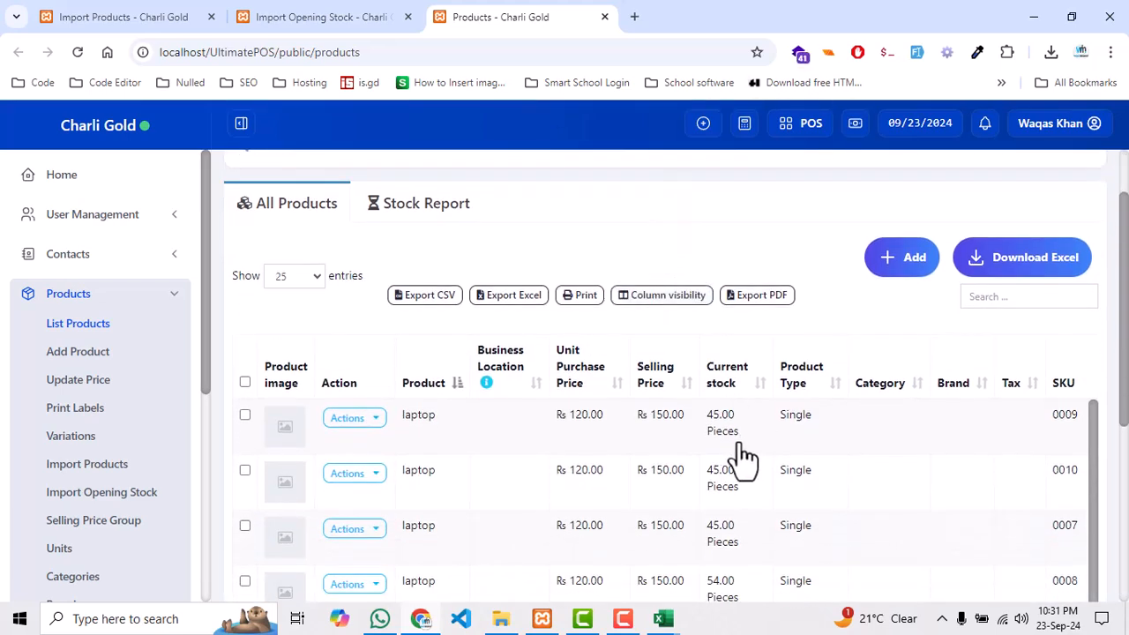